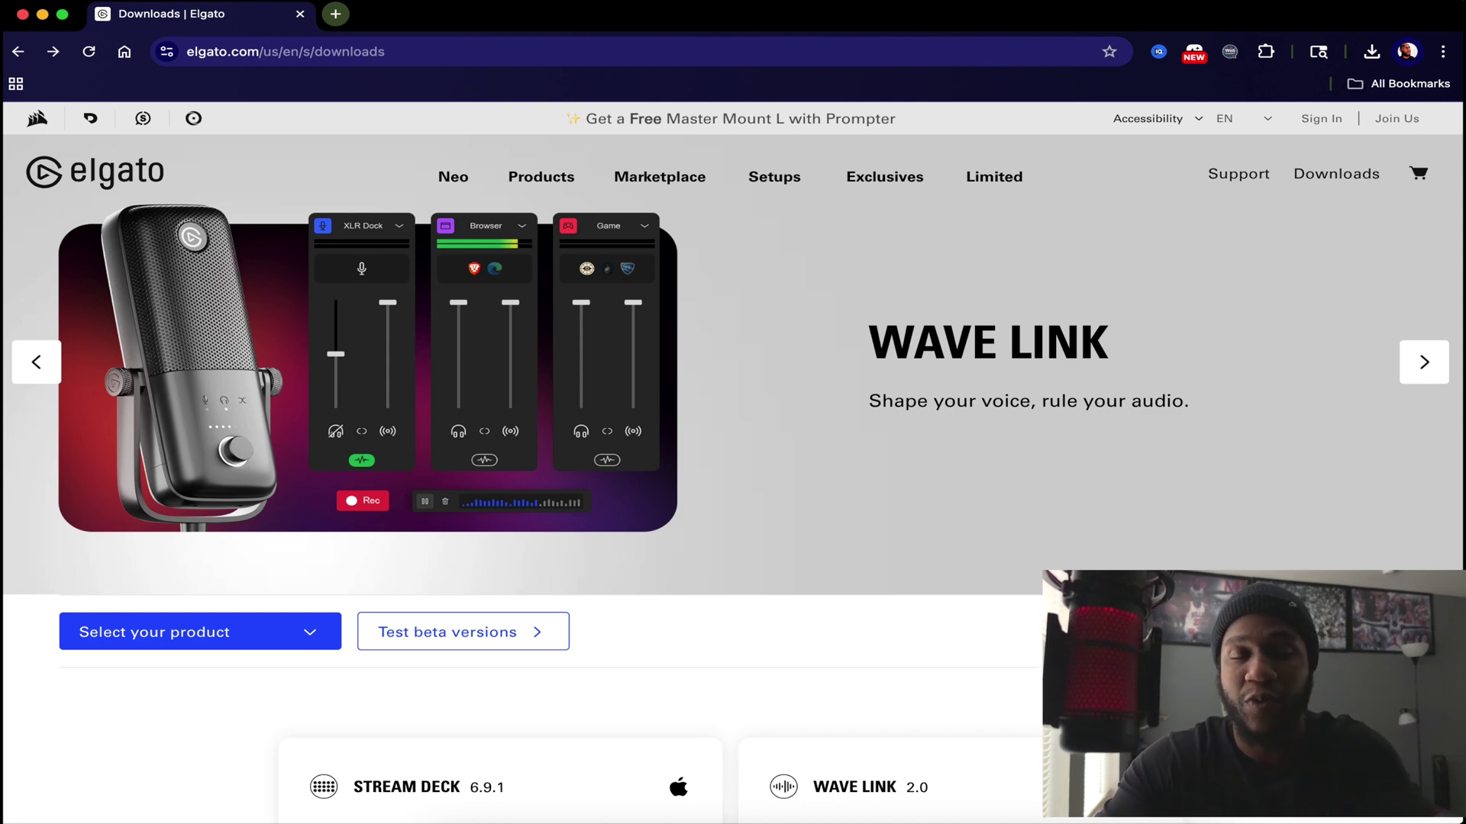
# - Filter the software downloads by Windows and look over the listed programs
pyautogui.scroll(-3, 1338, 529)
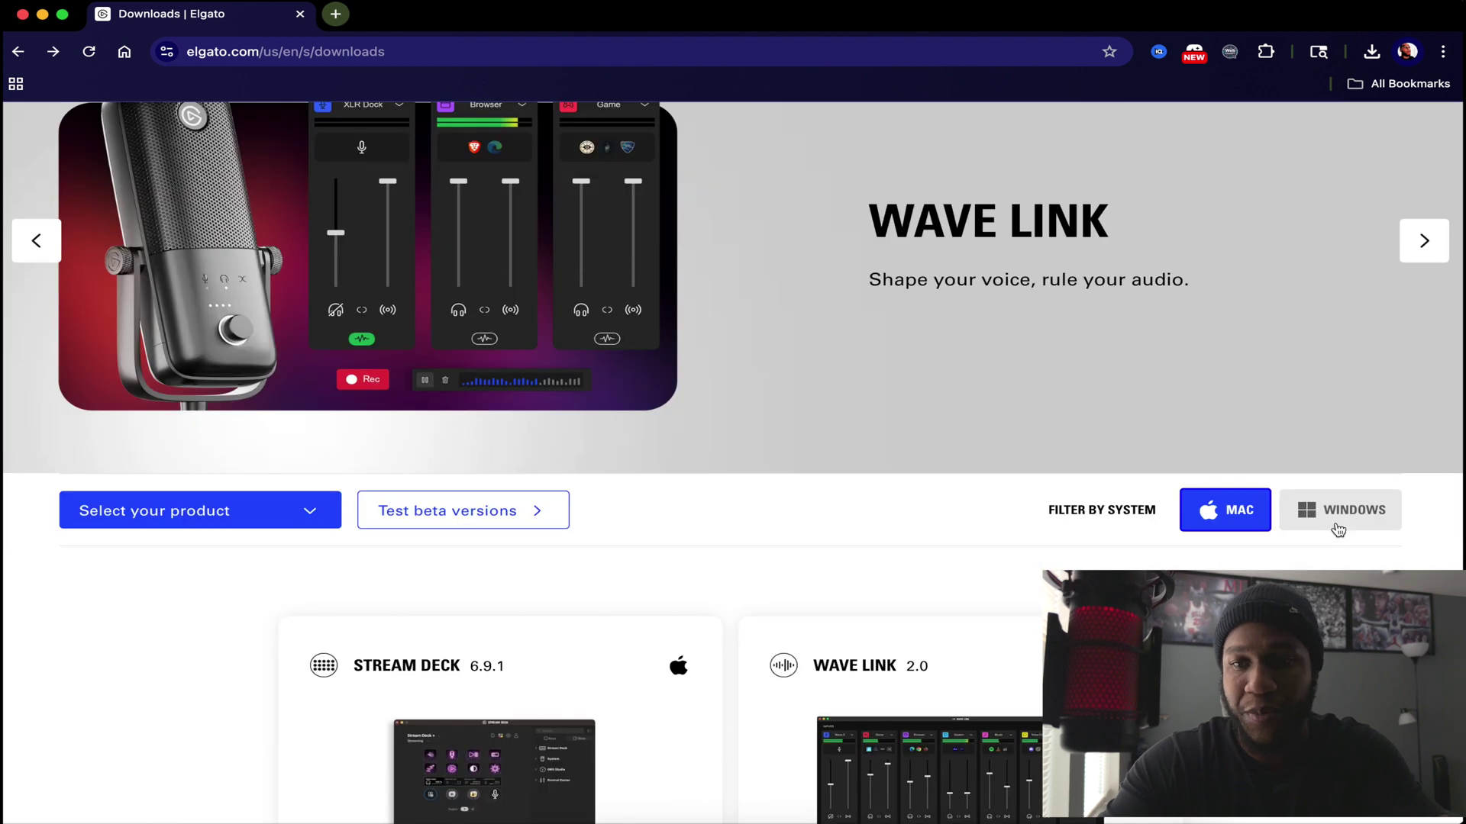
pyautogui.click(1338, 527)
pyautogui.scroll(-10, 996, 493)
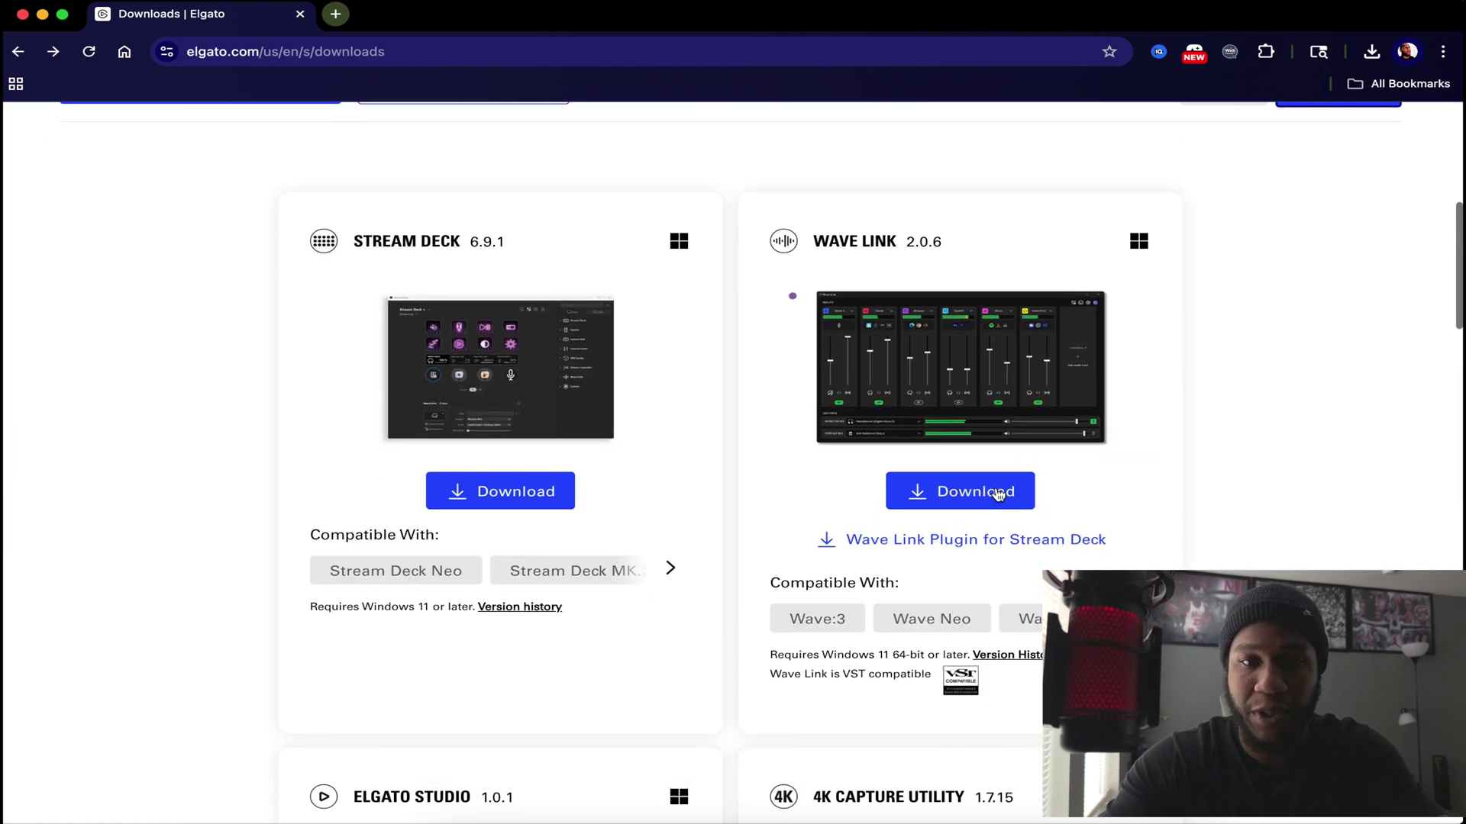
pyautogui.scroll(-1, 996, 488)
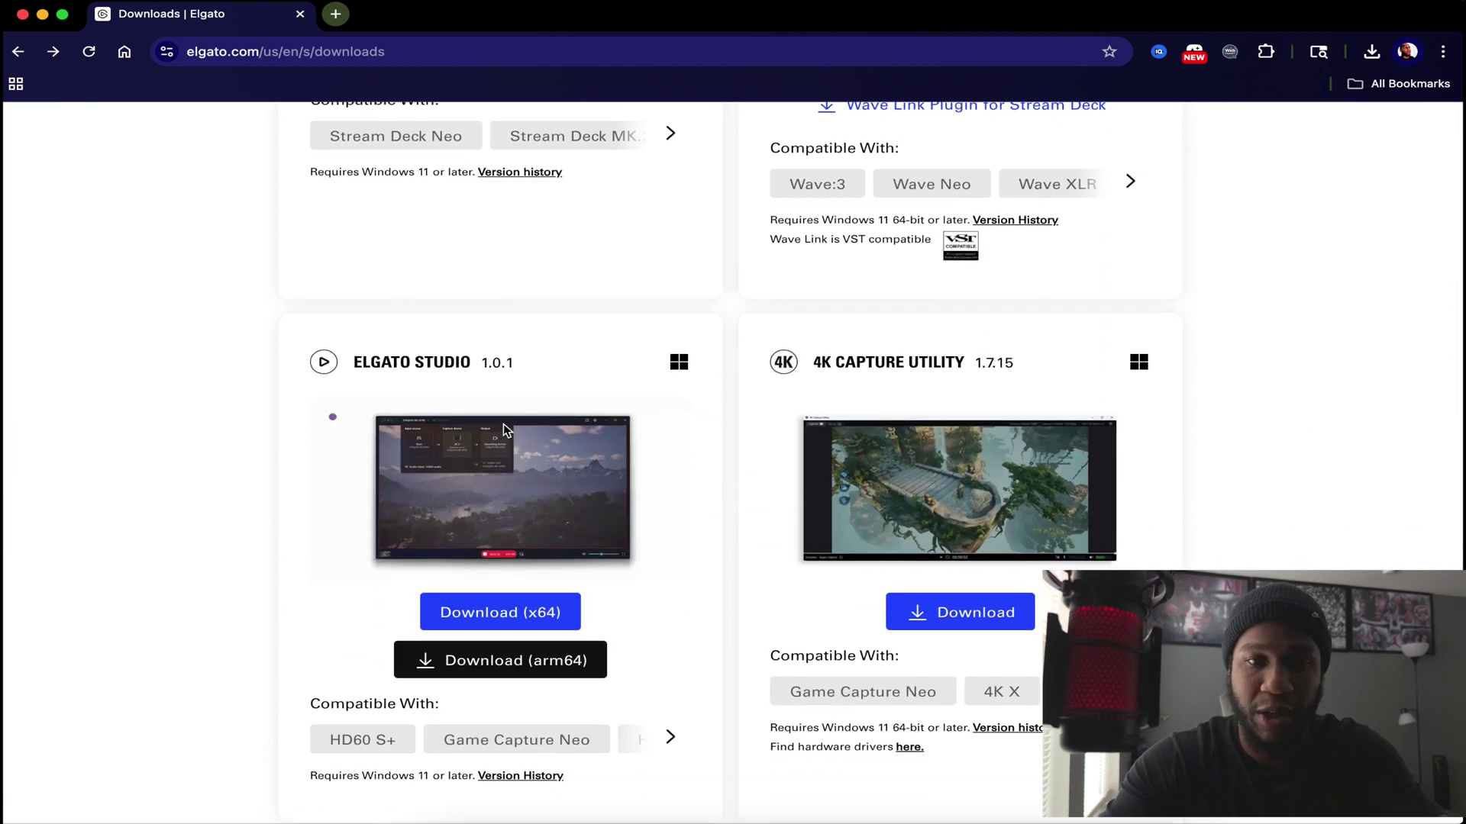
pyautogui.scroll(1, 502, 424)
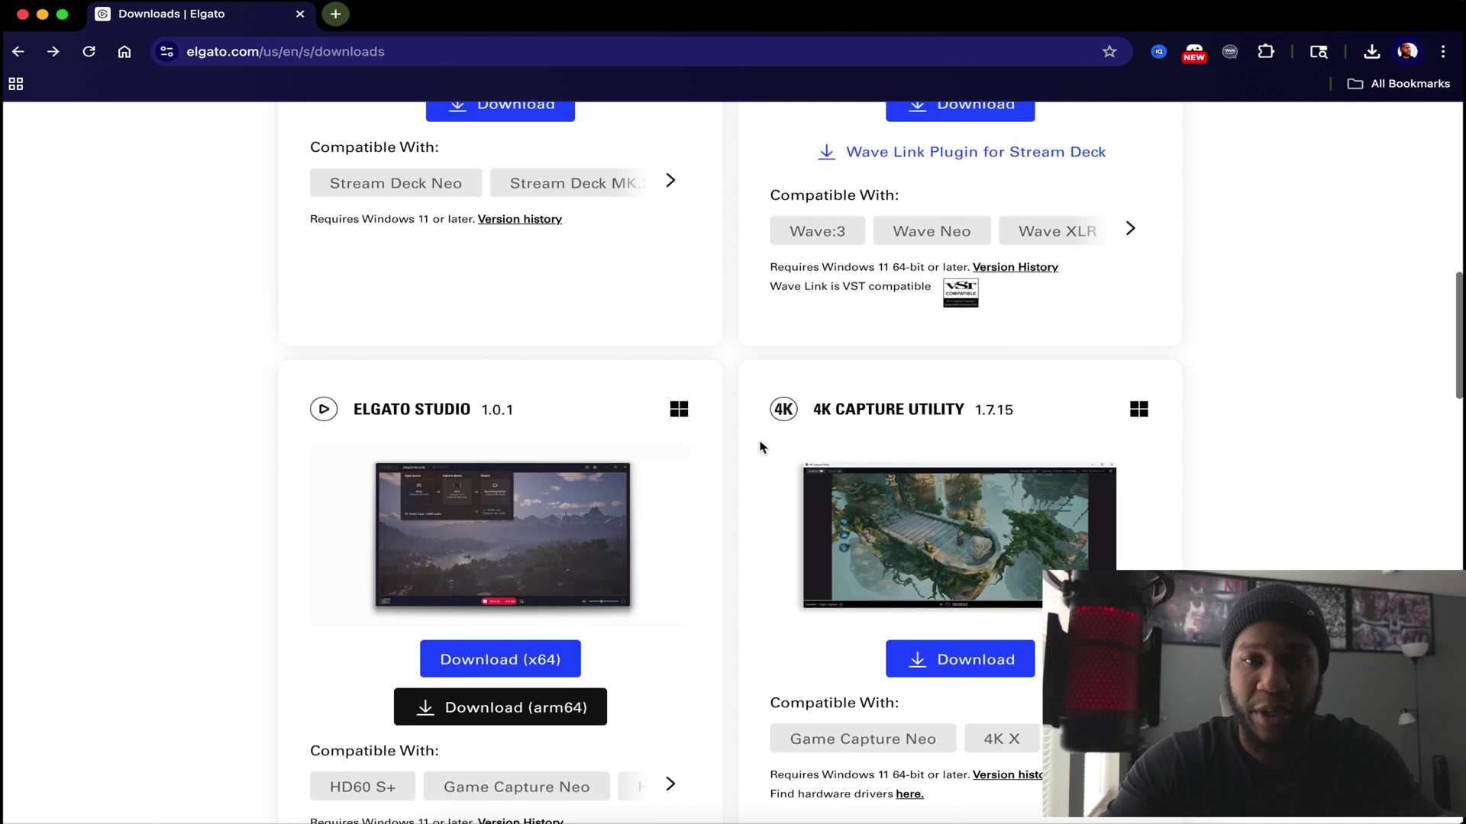
# - Filter the downloads by Mac and review the devices compatible with Elgato Studio
pyautogui.scroll(15, 760, 446)
pyautogui.click(1269, 123)
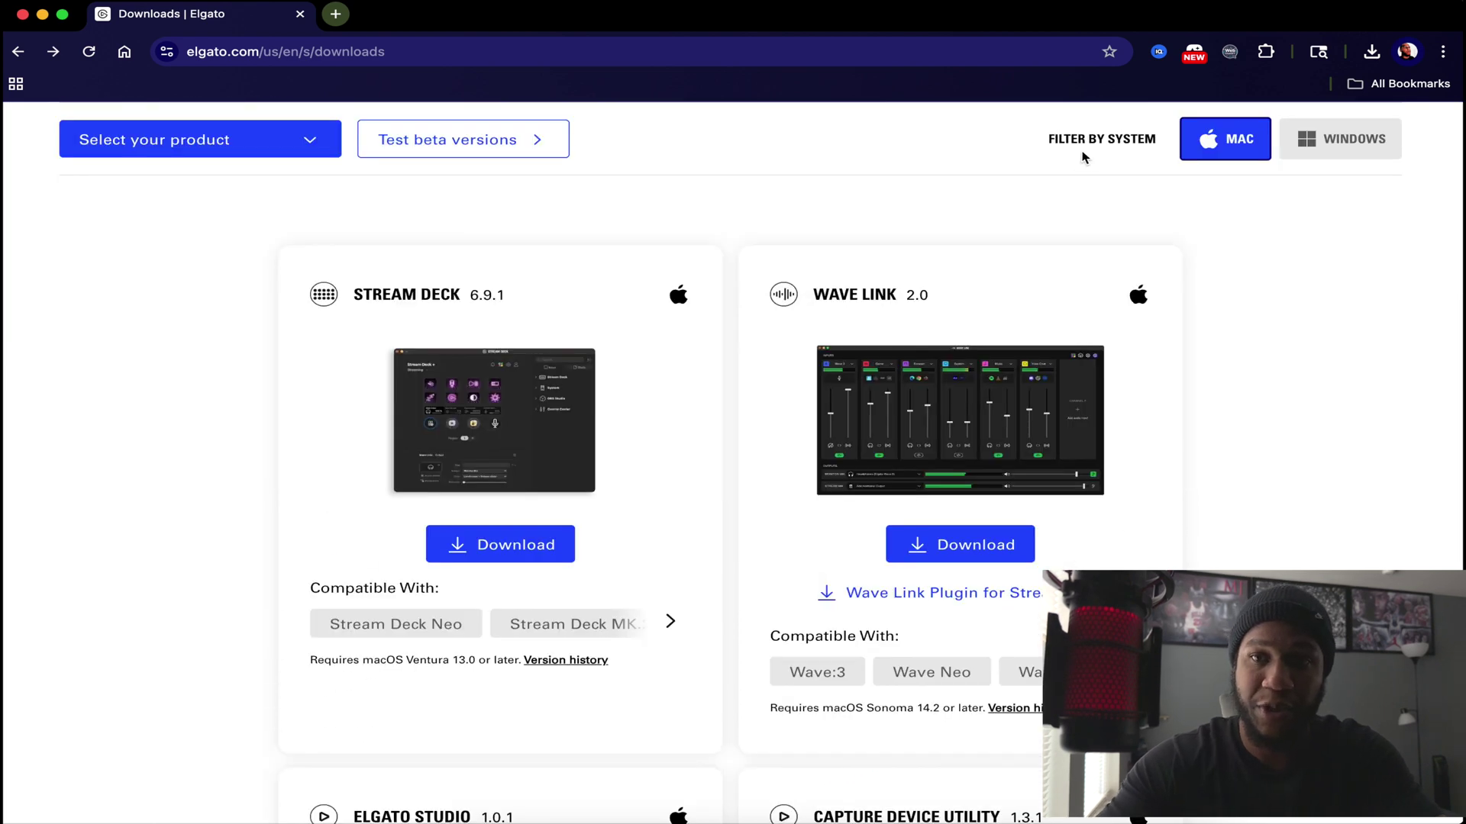
pyautogui.scroll(-10, 756, 274)
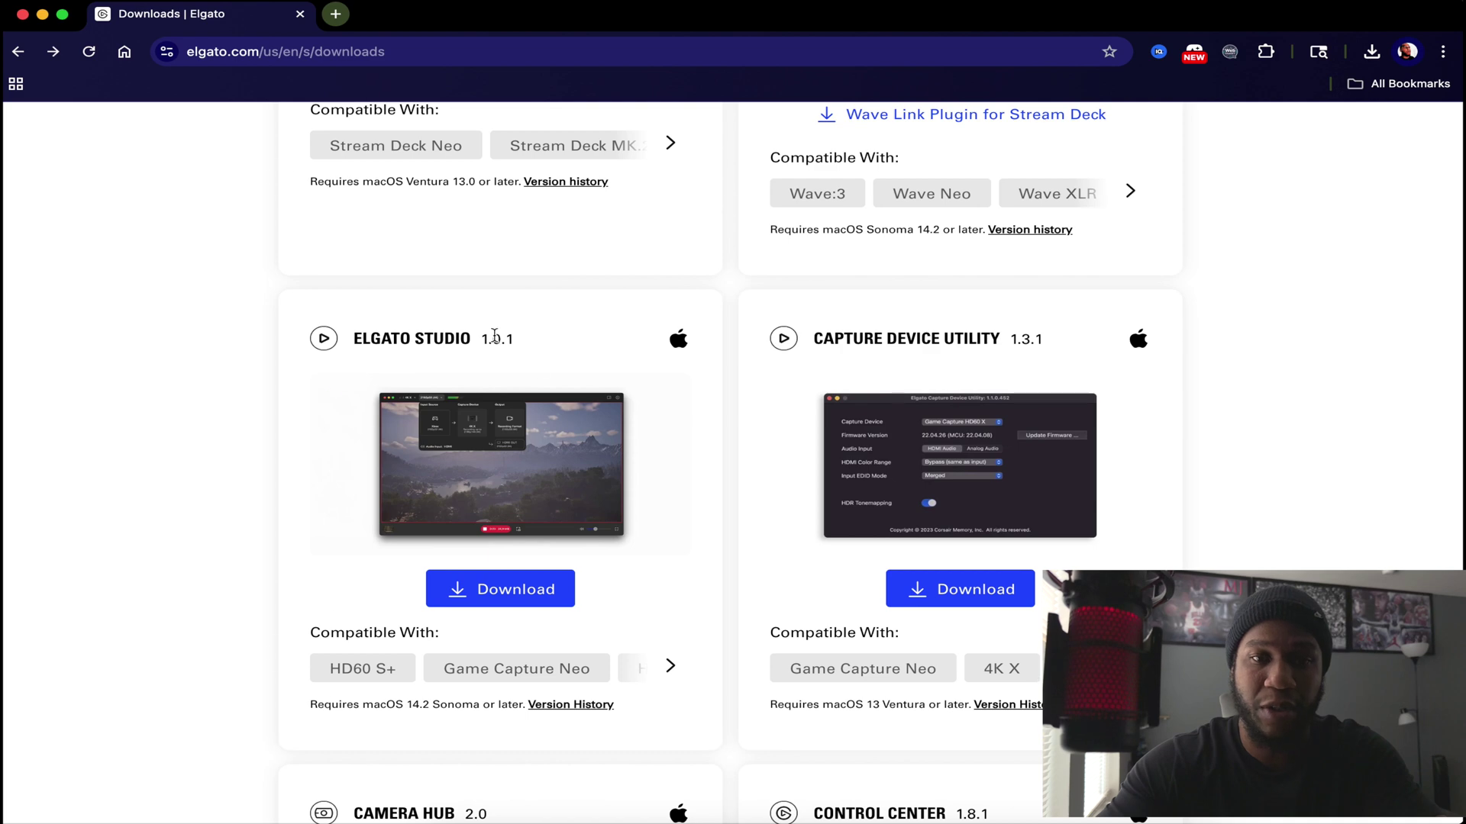
pyautogui.scroll(-2, 495, 337)
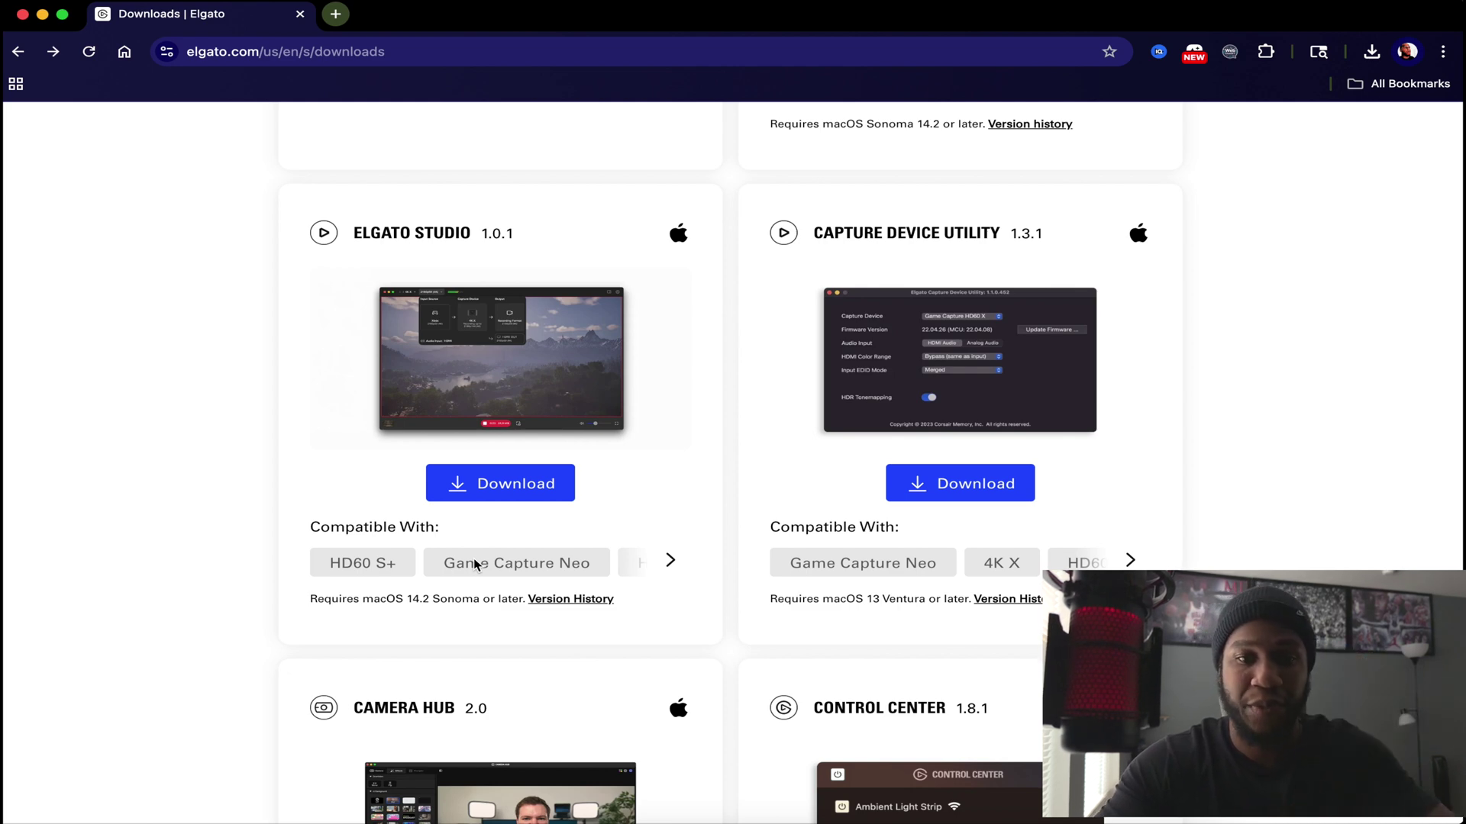
pyautogui.click(671, 562)
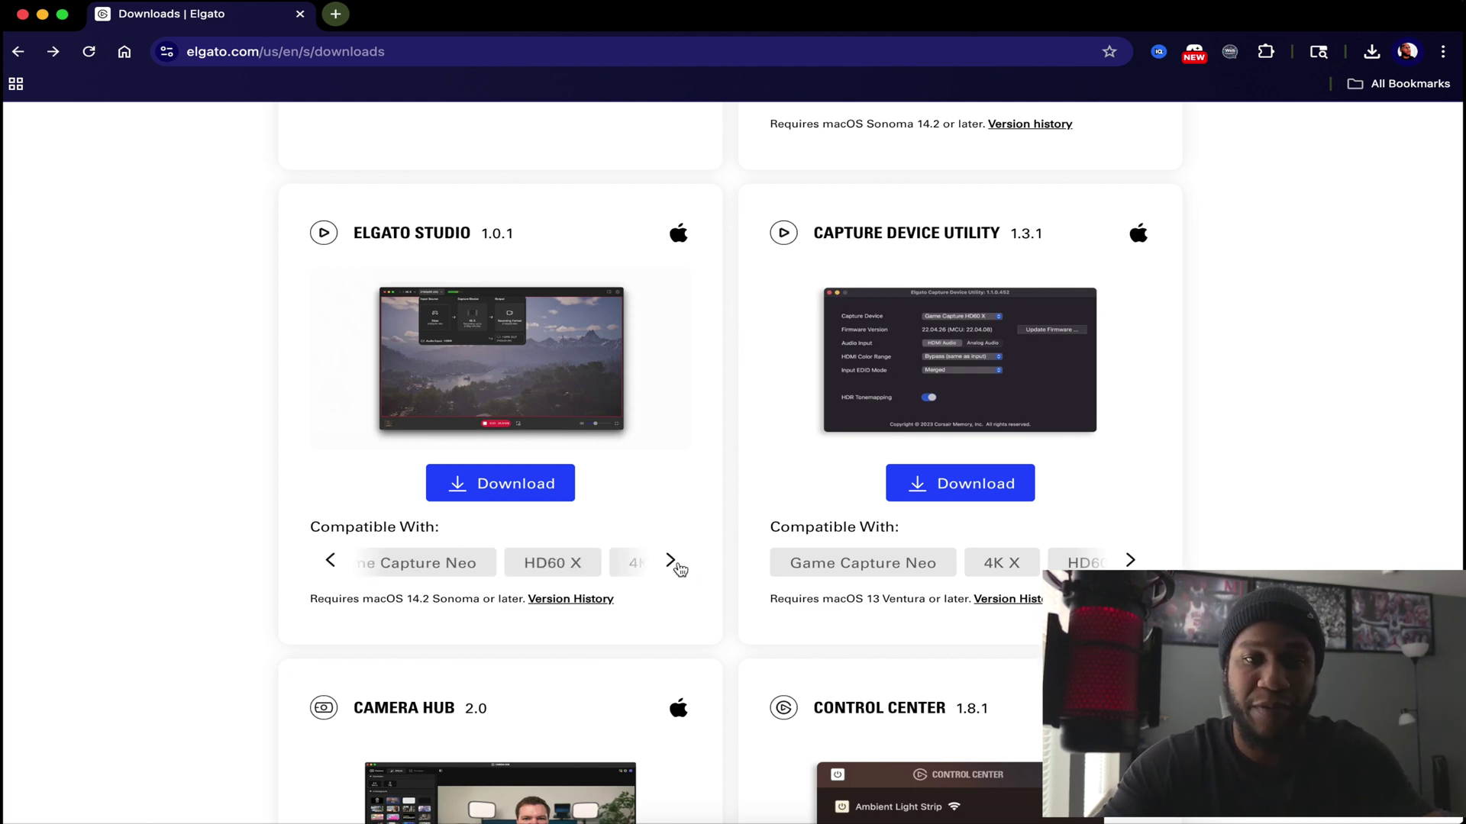
pyautogui.click(677, 565)
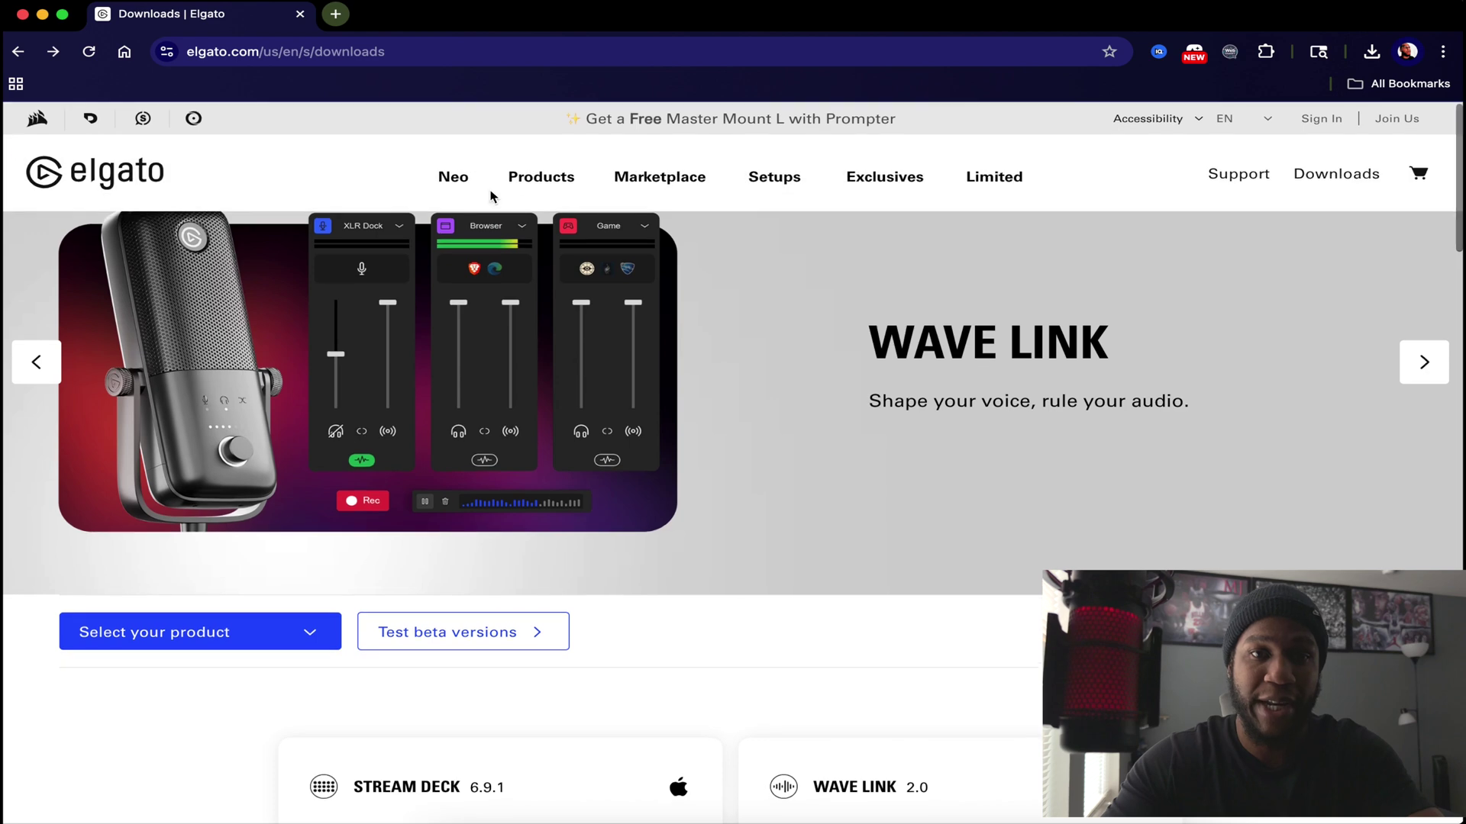
# - Reveal the site's product categories and locate the Capture category
pyautogui.moveTo(541, 177)
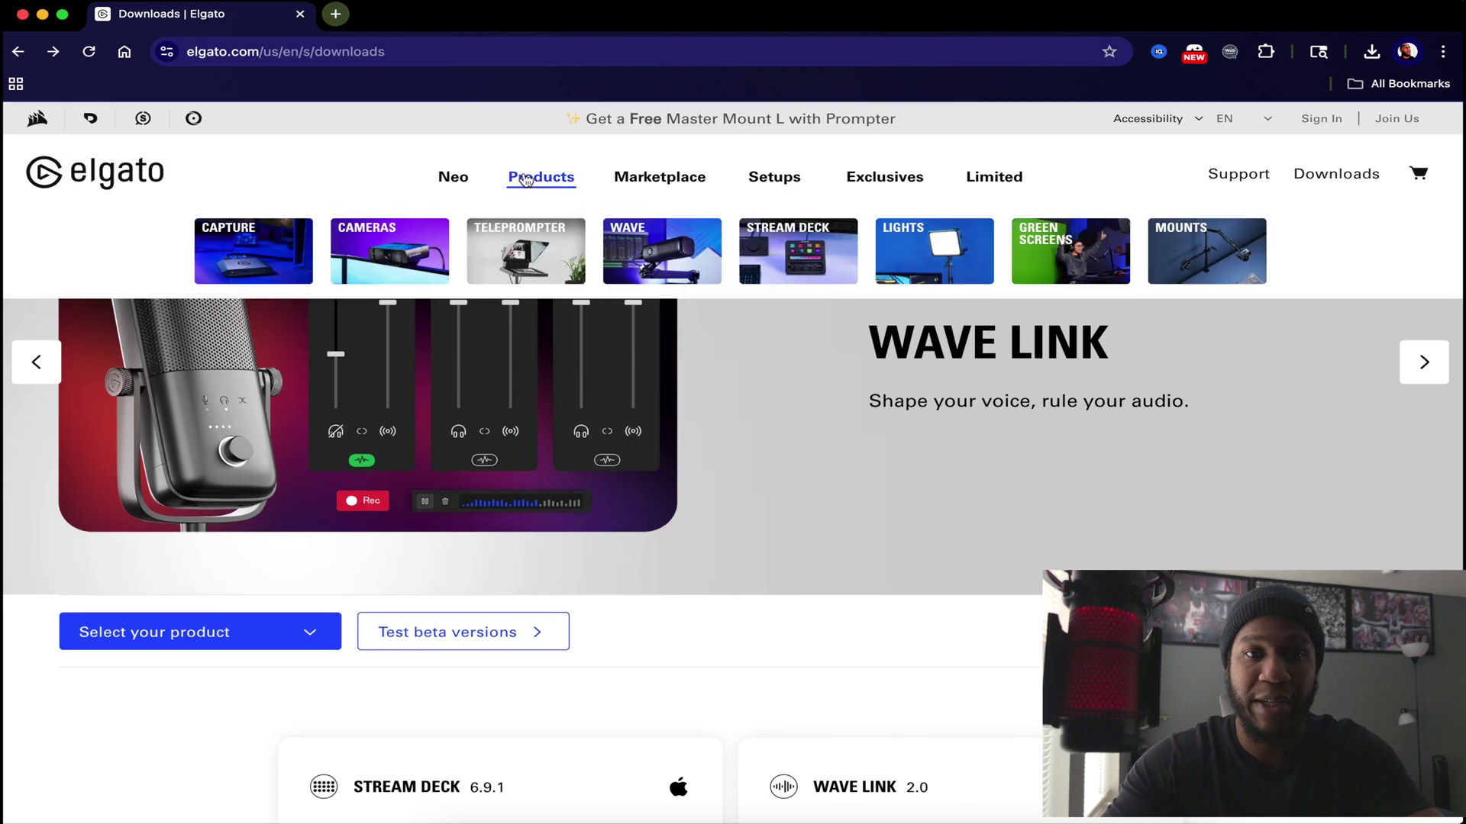
pyautogui.moveTo(274, 238)
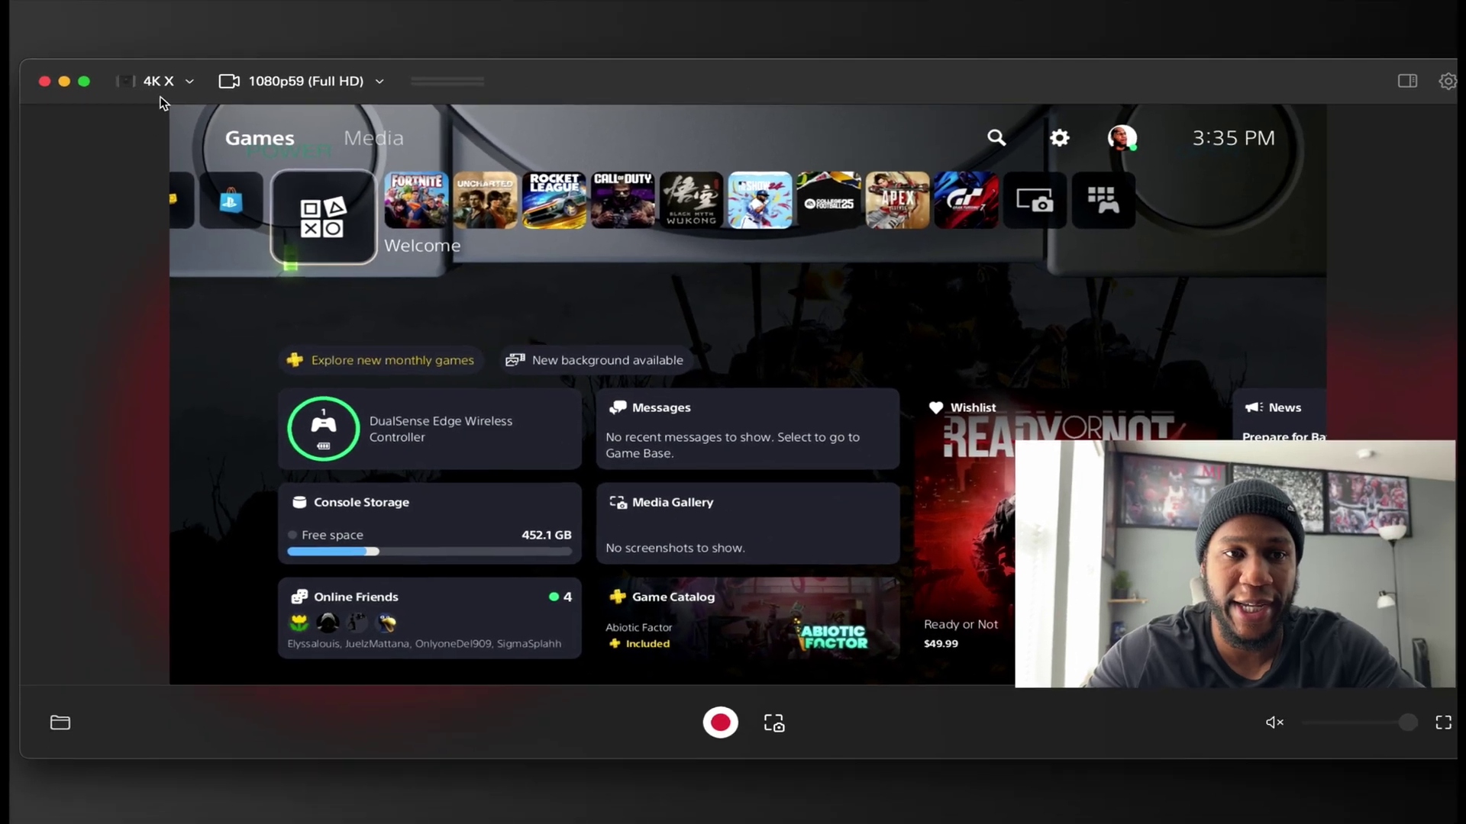
# - Open the device info of the 4K X capture card and check the color theme choices in the General preferences
pyautogui.click(243, 95)
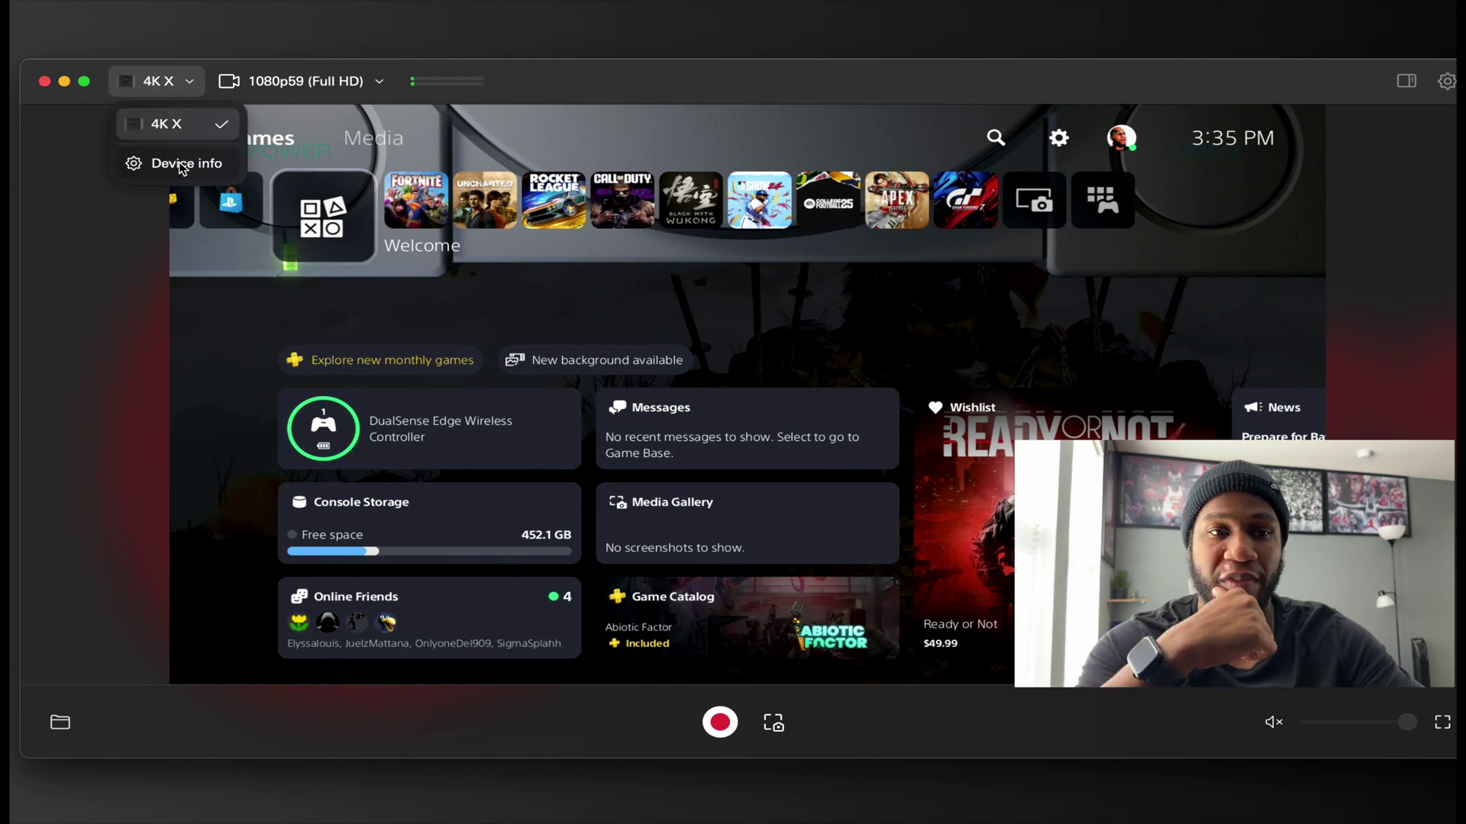
pyautogui.click(160, 160)
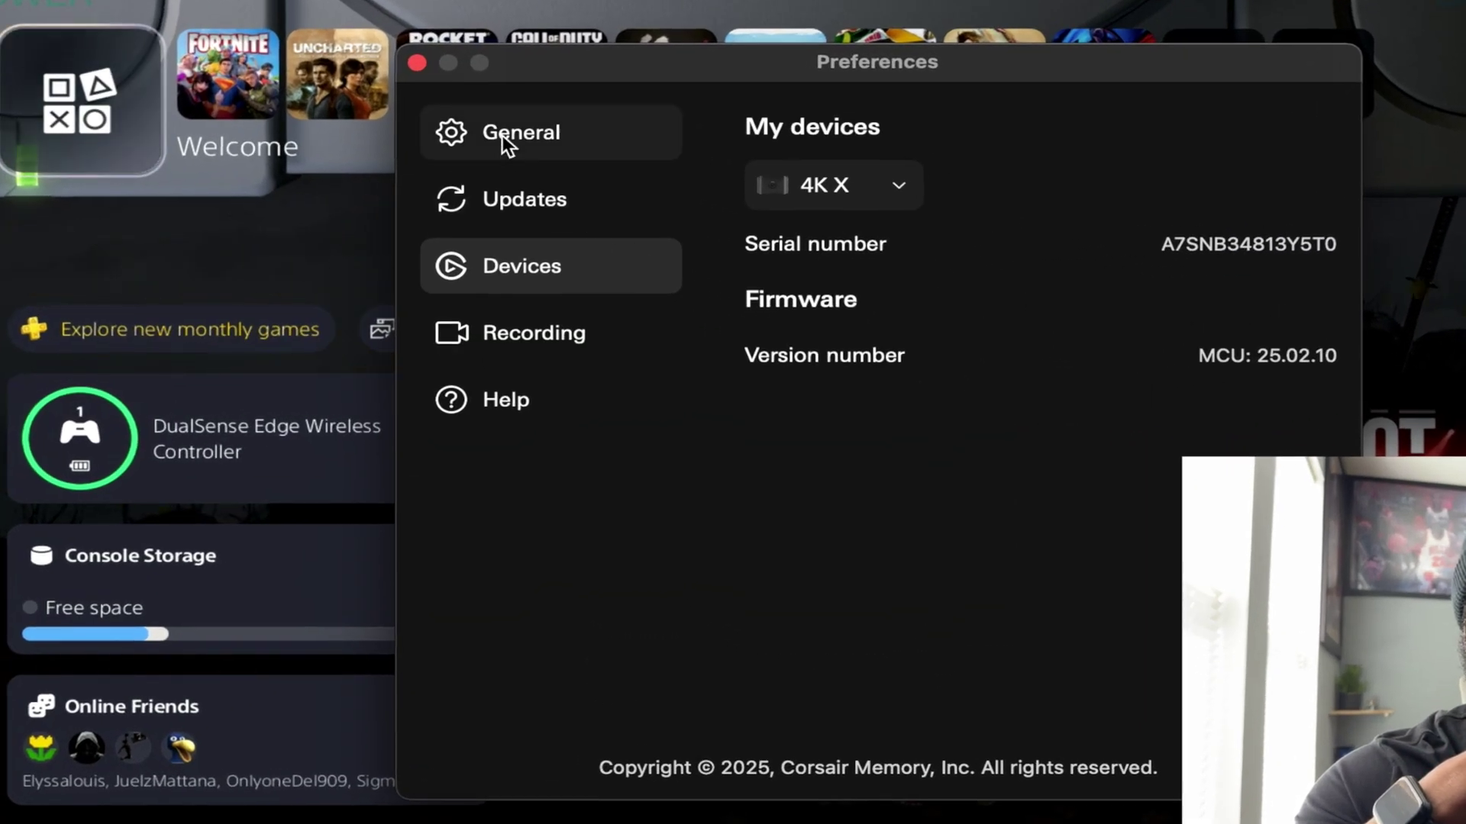
pyautogui.click(587, 235)
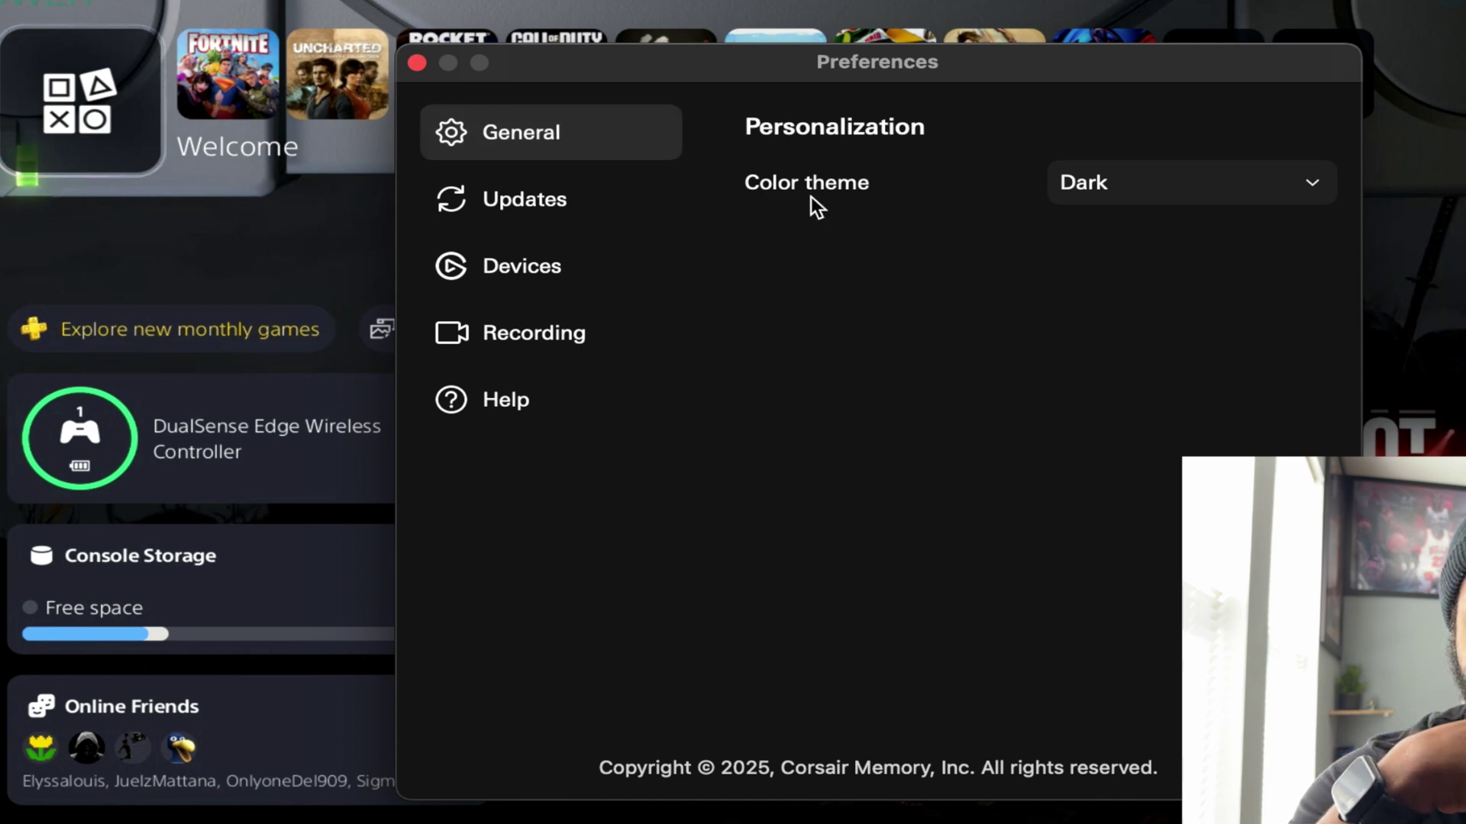
pyautogui.click(1114, 184)
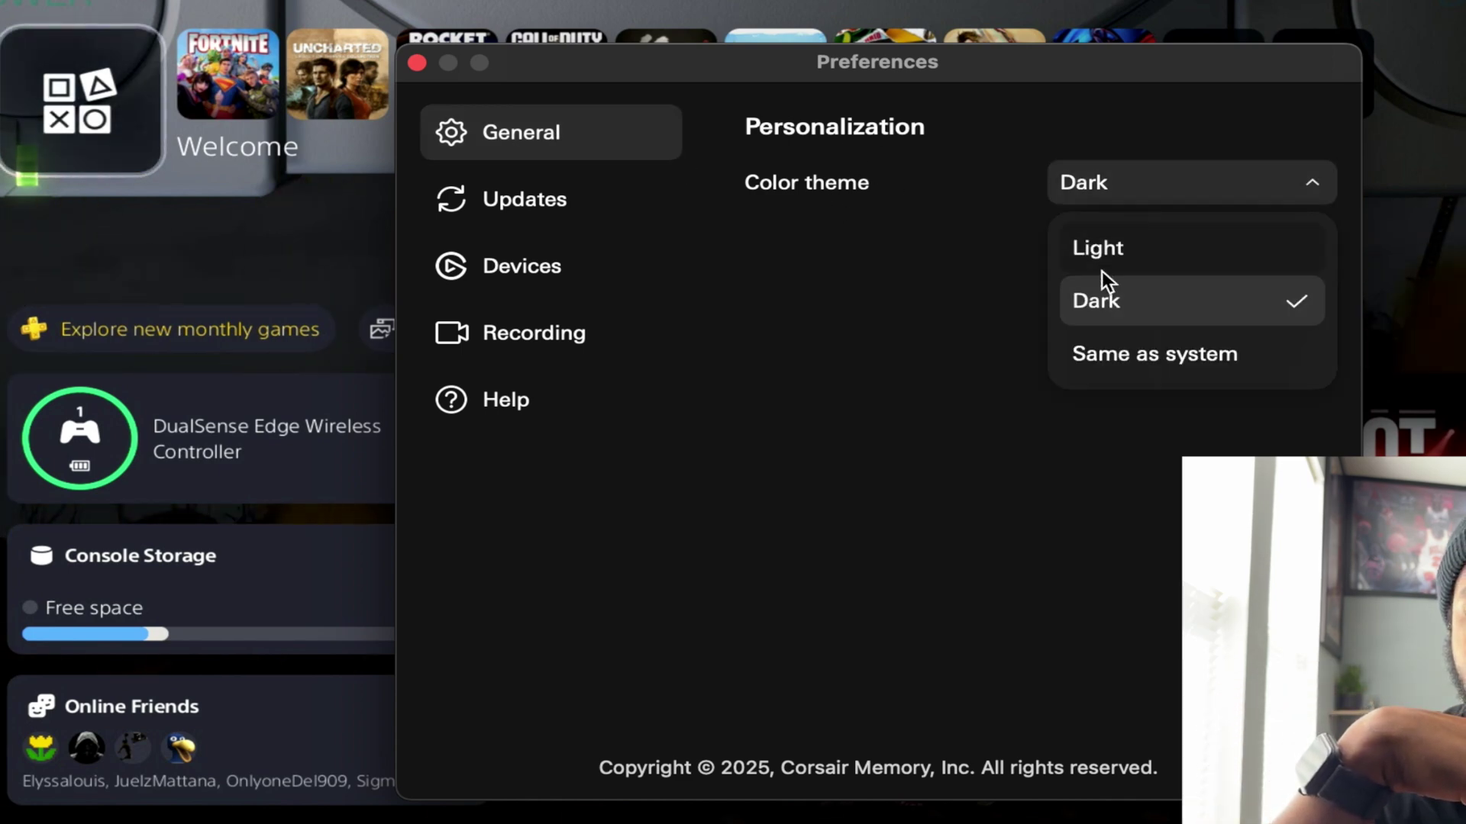
pyautogui.click(1101, 249)
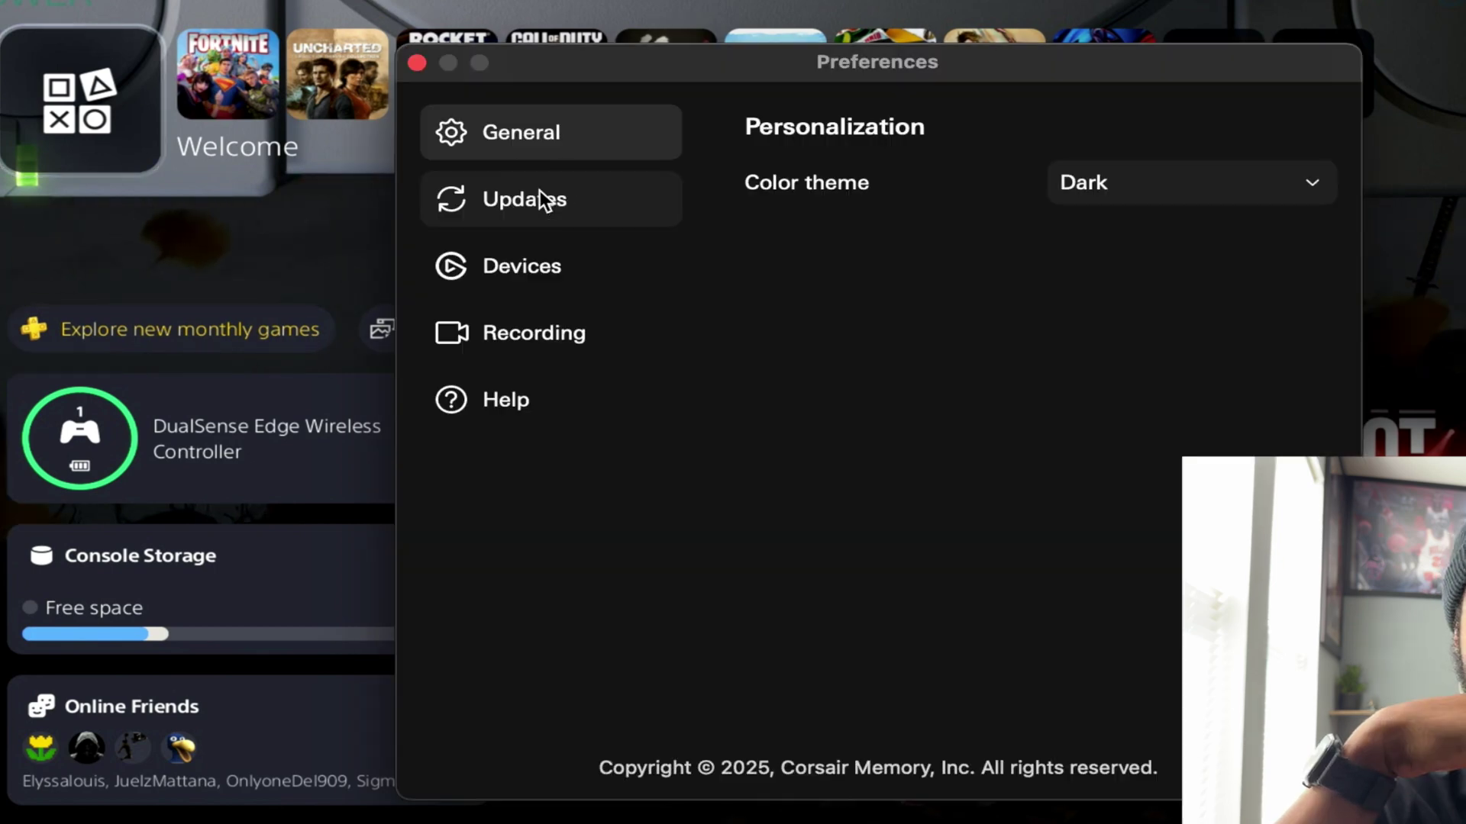
# - Review the software update preferences and the device preferences
pyautogui.click(538, 193)
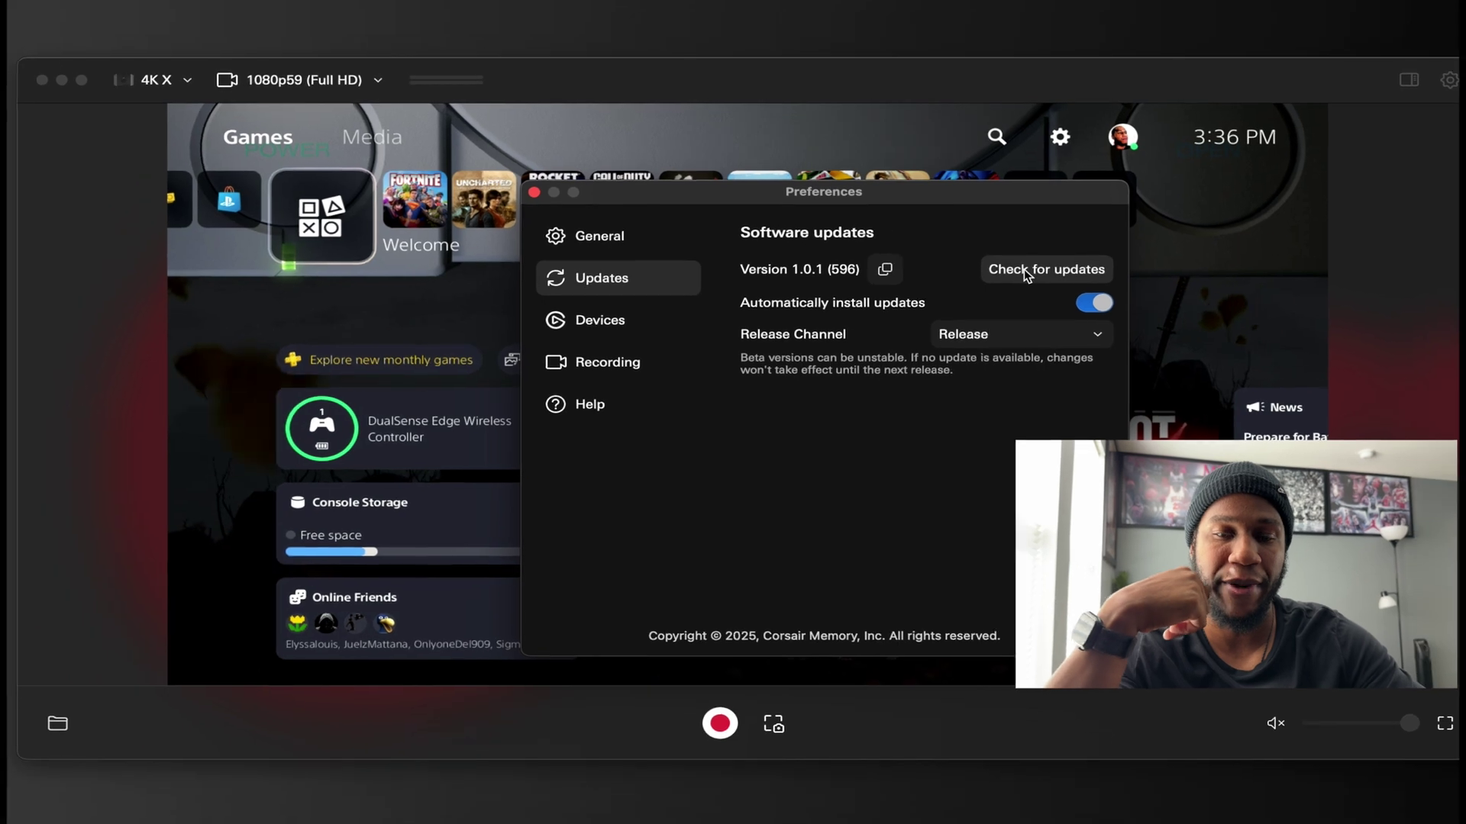
pyautogui.click(654, 322)
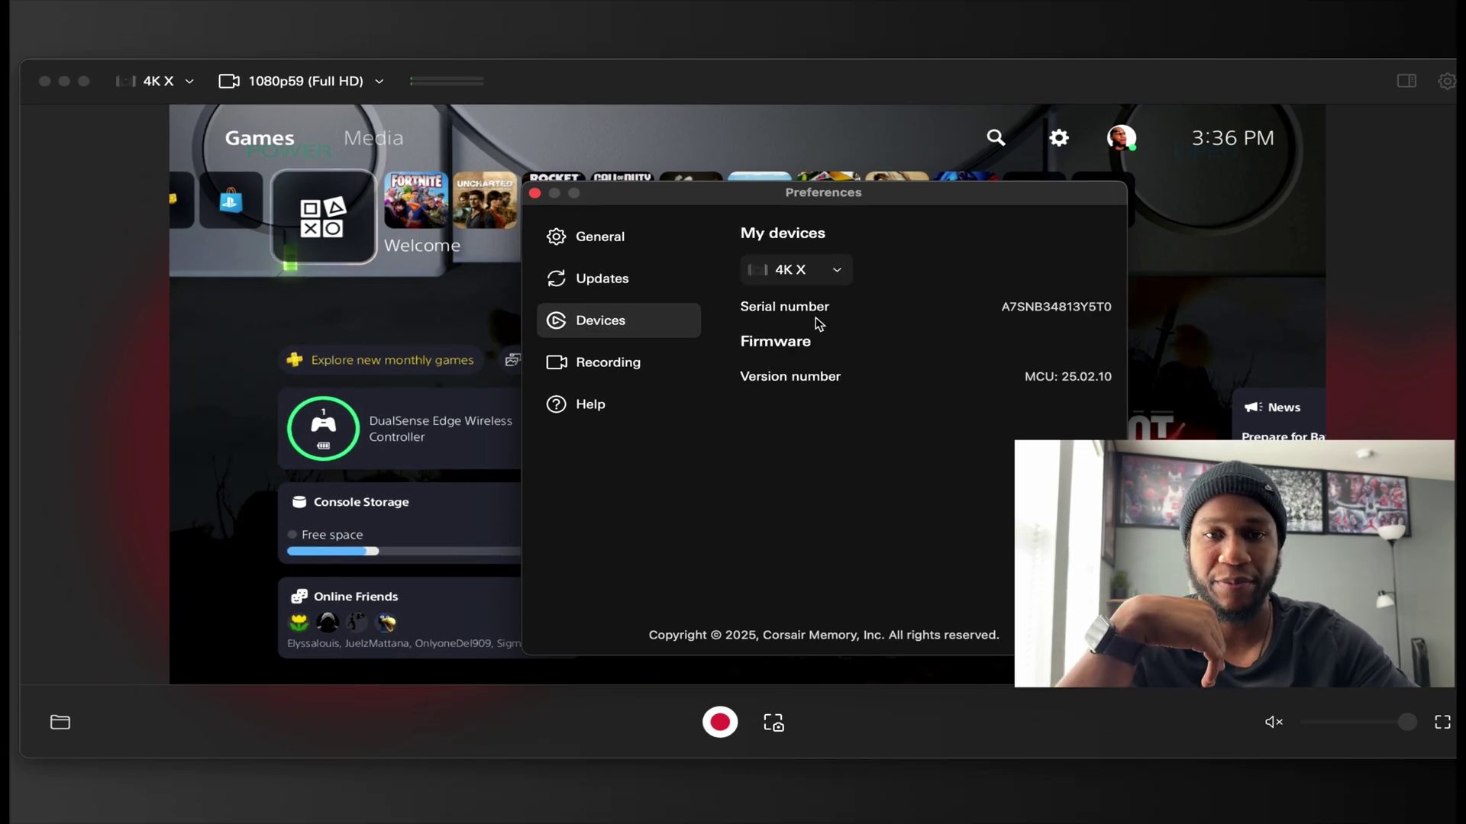
# - Examine the Recording preferences, including the maximum resolution and filename formatting options
pyautogui.click(625, 364)
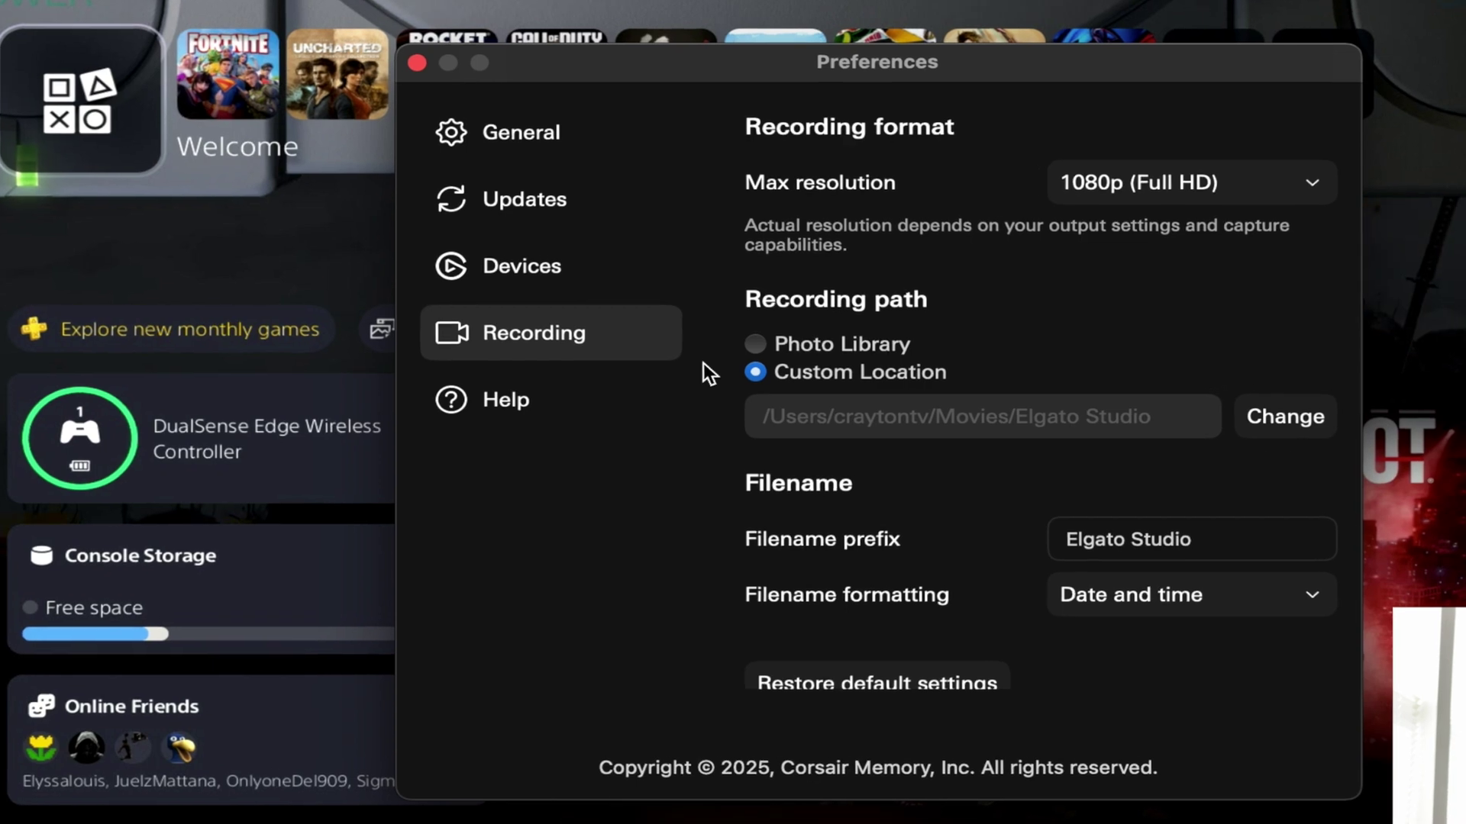
pyautogui.click(1099, 187)
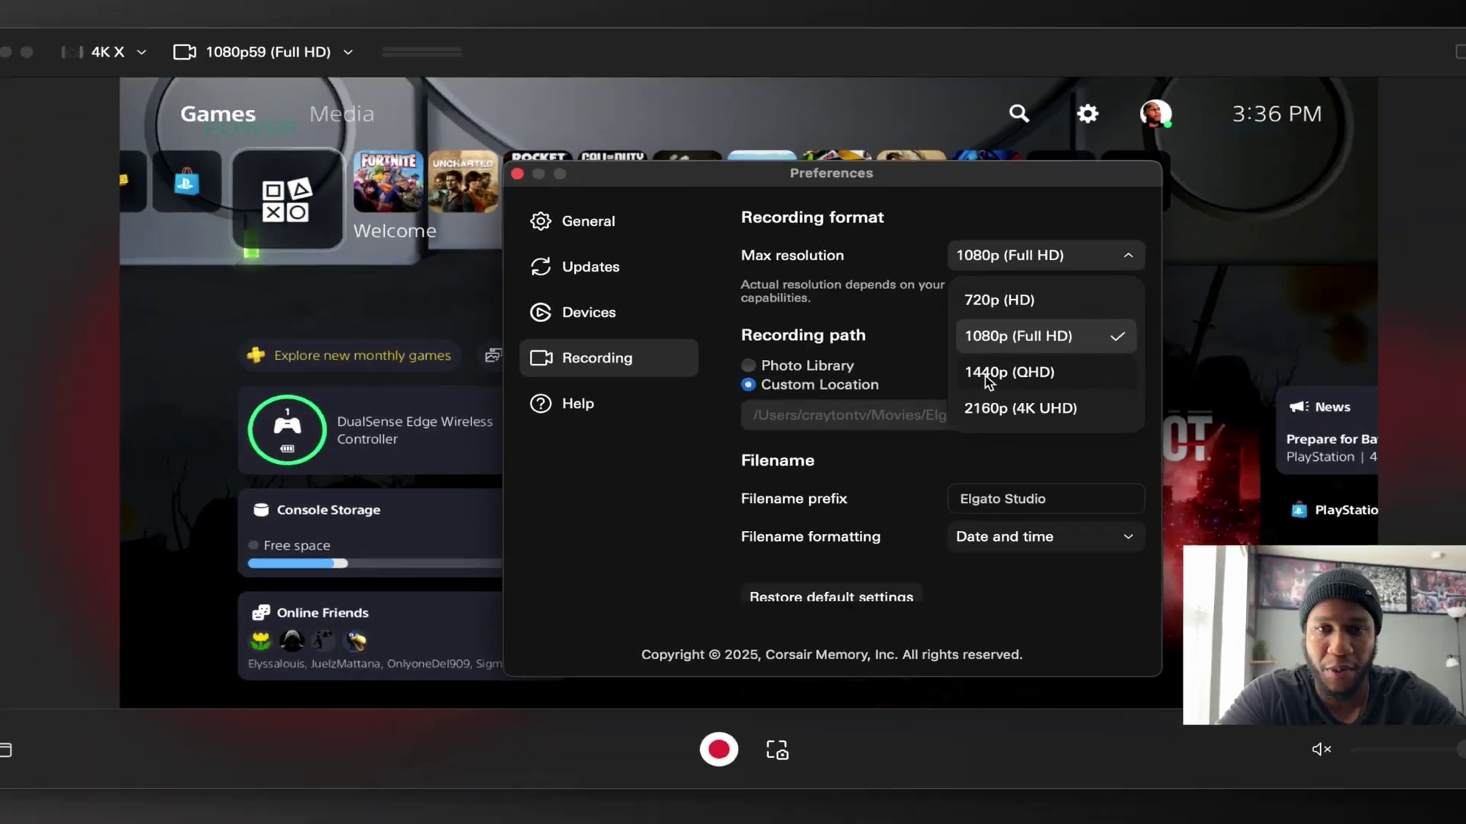
pyautogui.press('Escape')
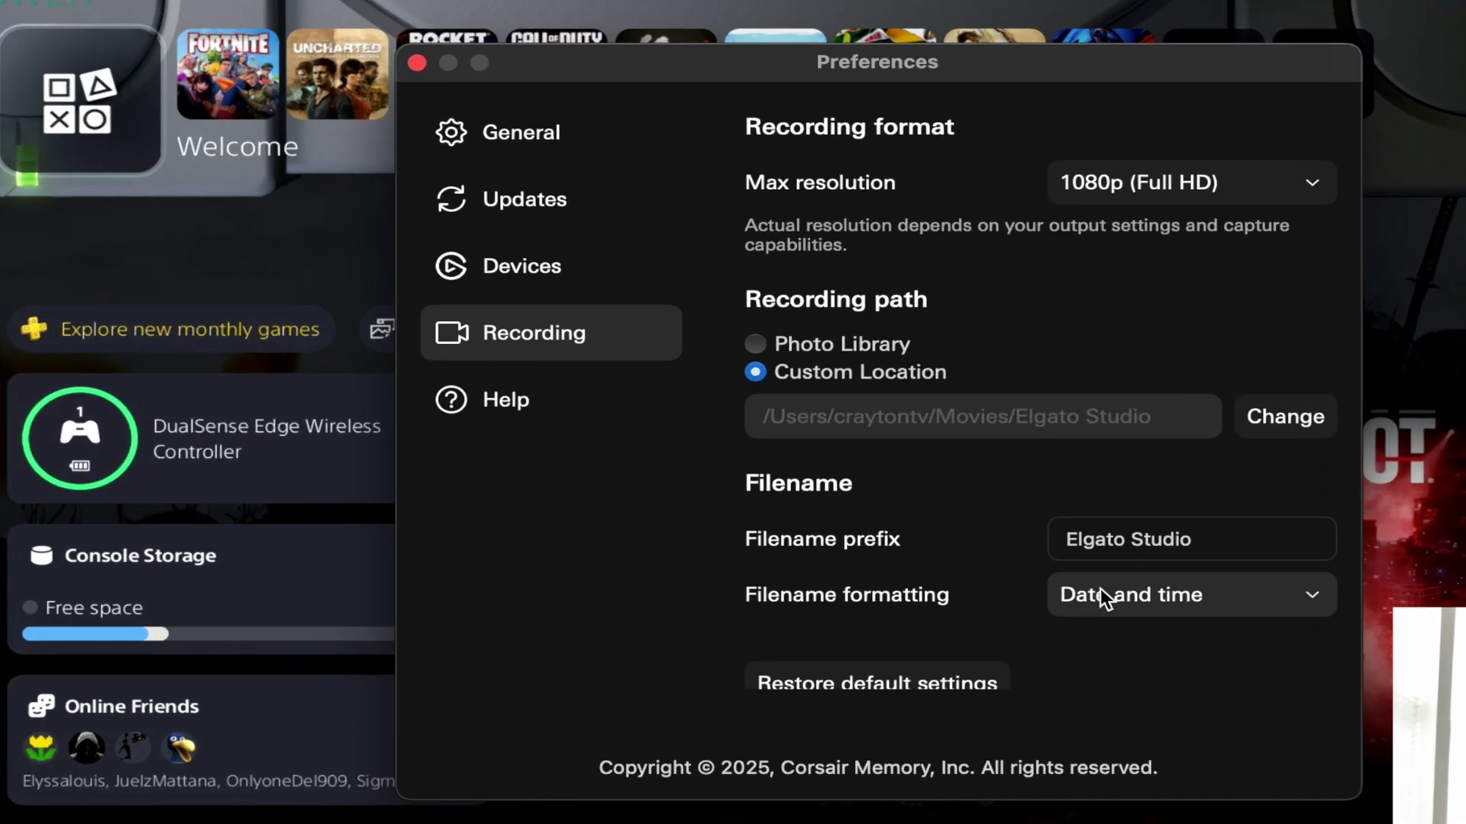
pyautogui.click(967, 523)
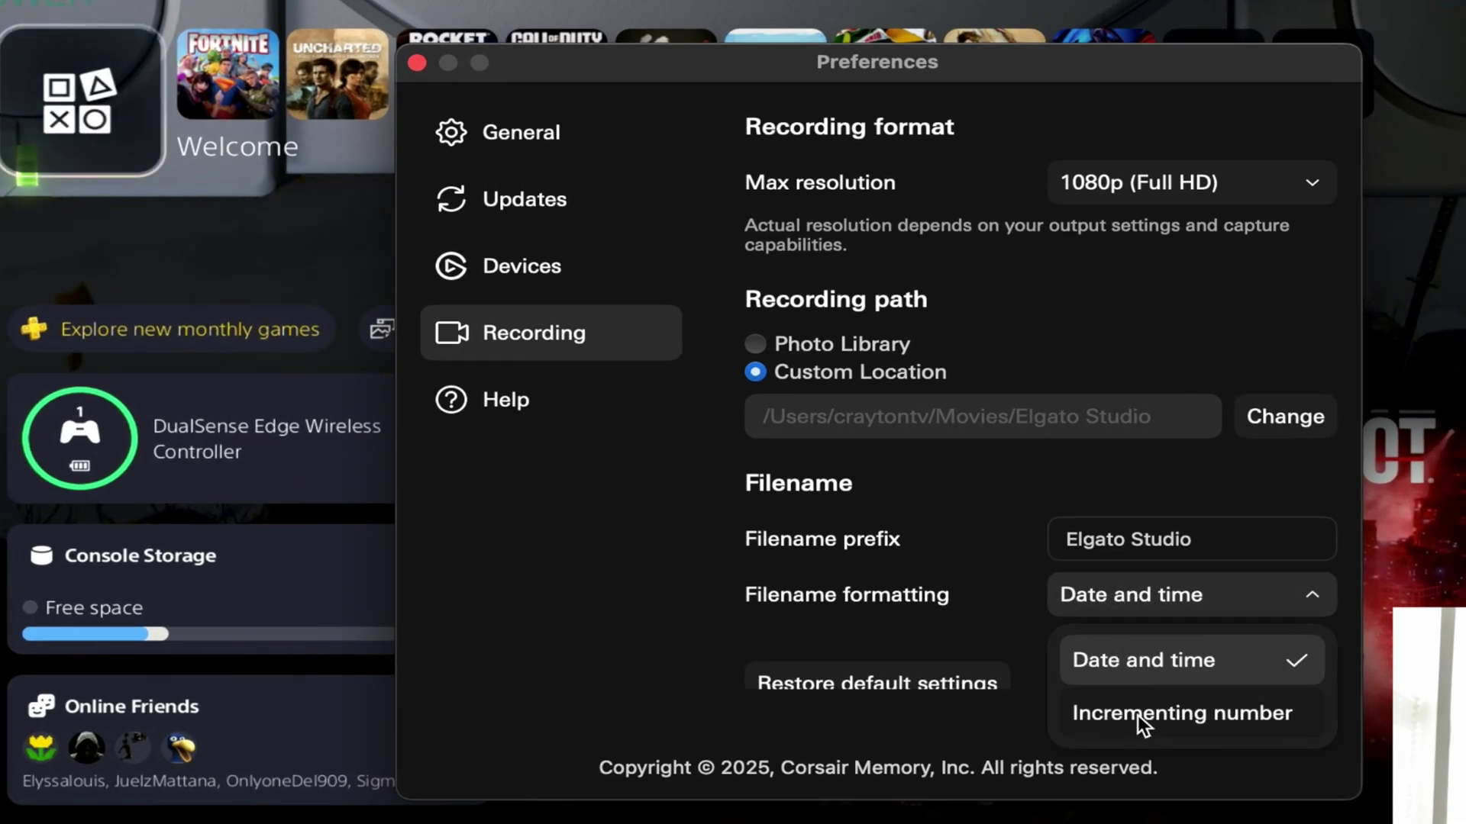
pyautogui.click(482, 414)
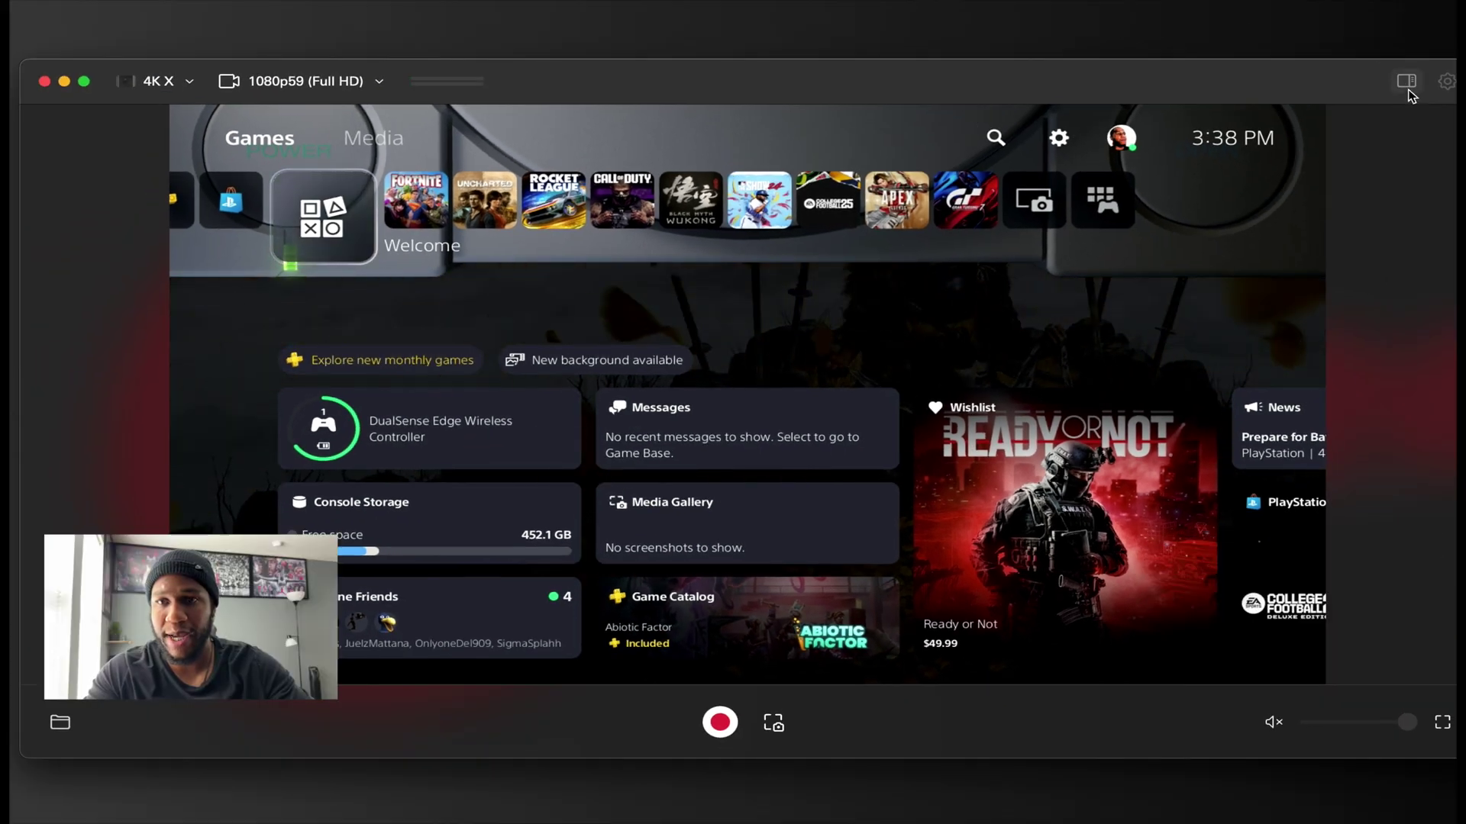
# - Show the capture settings, enable Custom EDID and look through its available presets
pyautogui.click(1407, 84)
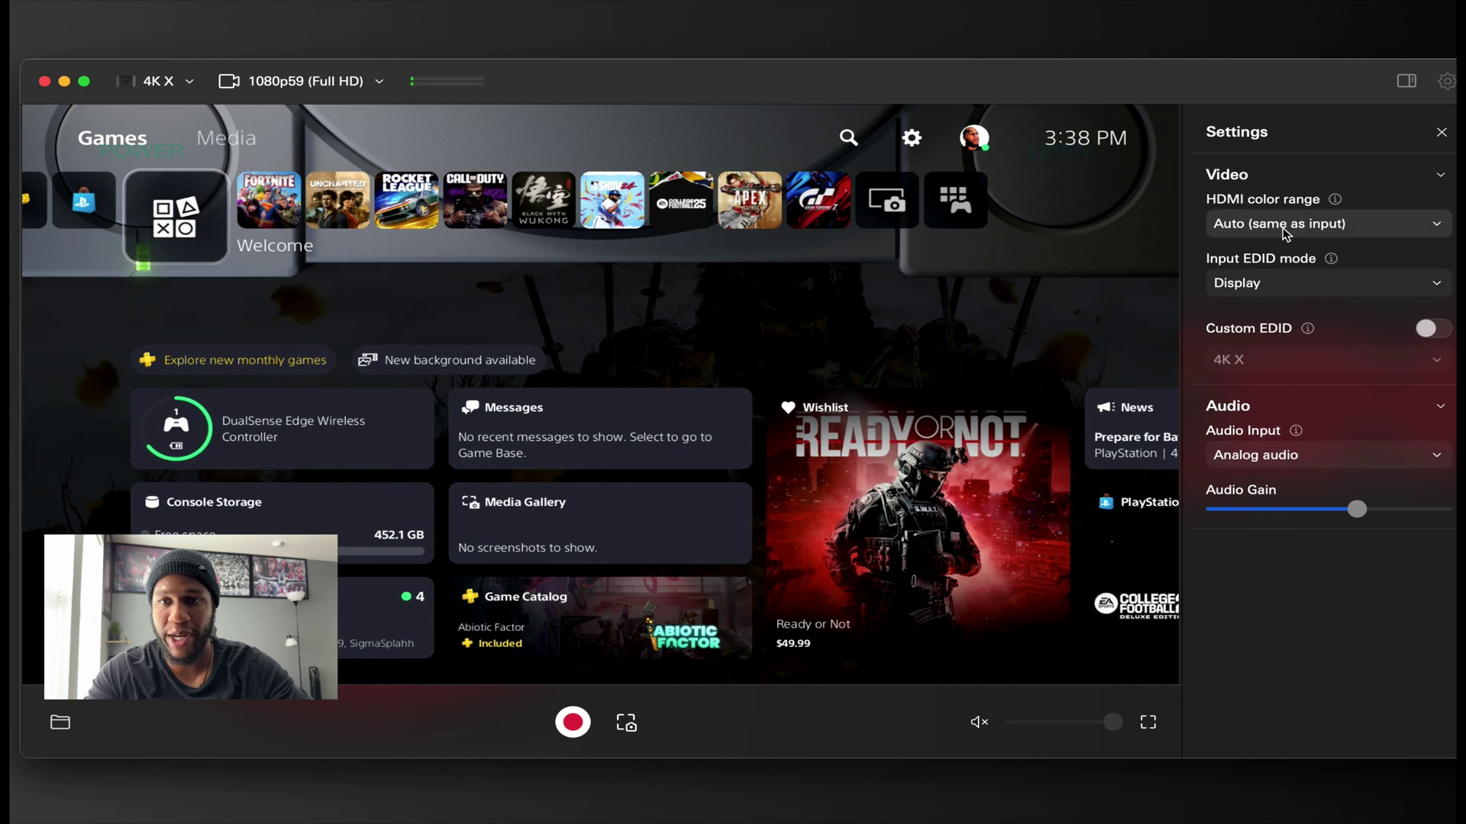
pyautogui.click(1433, 328)
pyautogui.click(1343, 360)
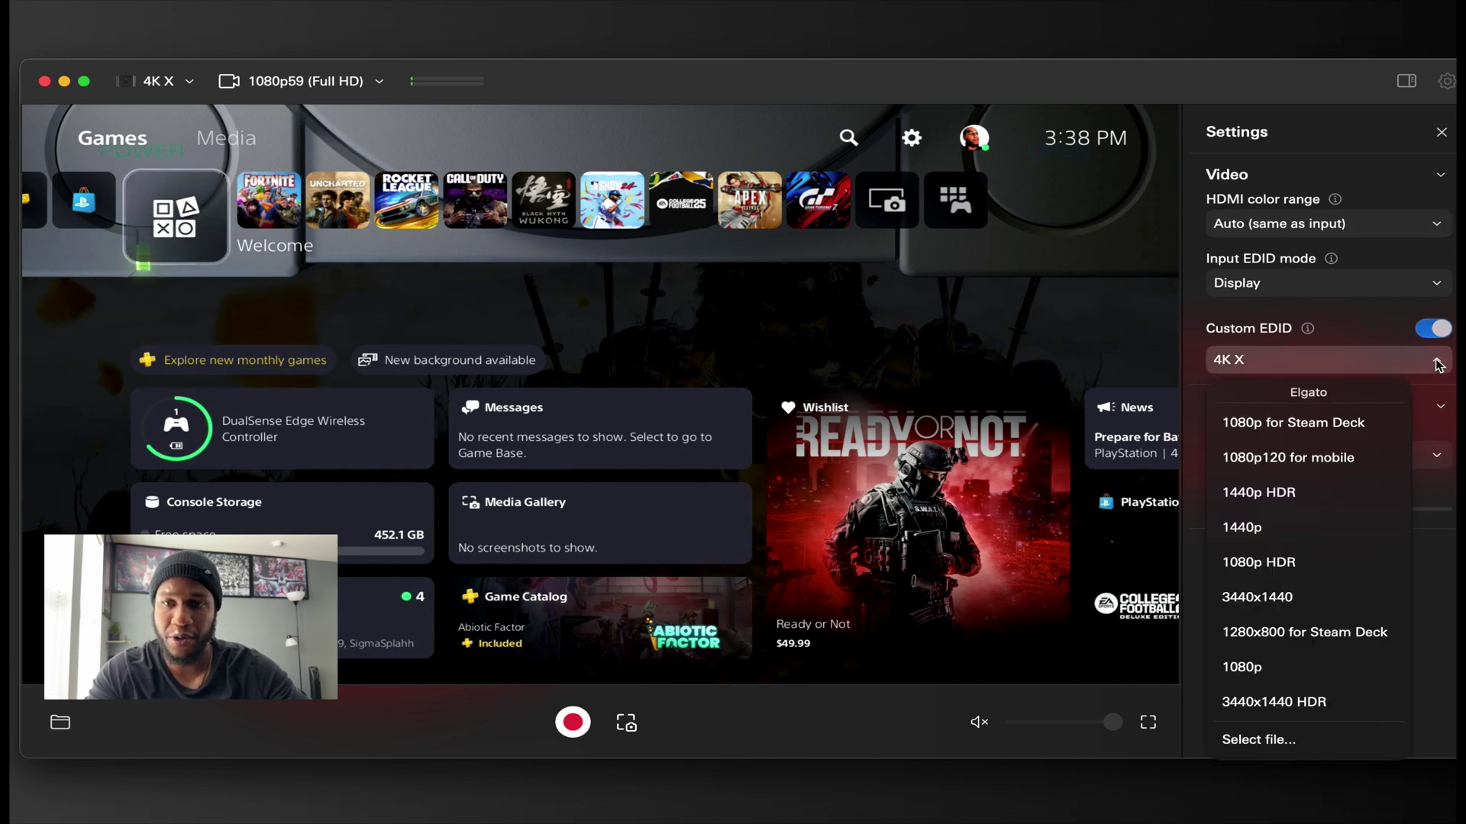
pyautogui.click(1344, 422)
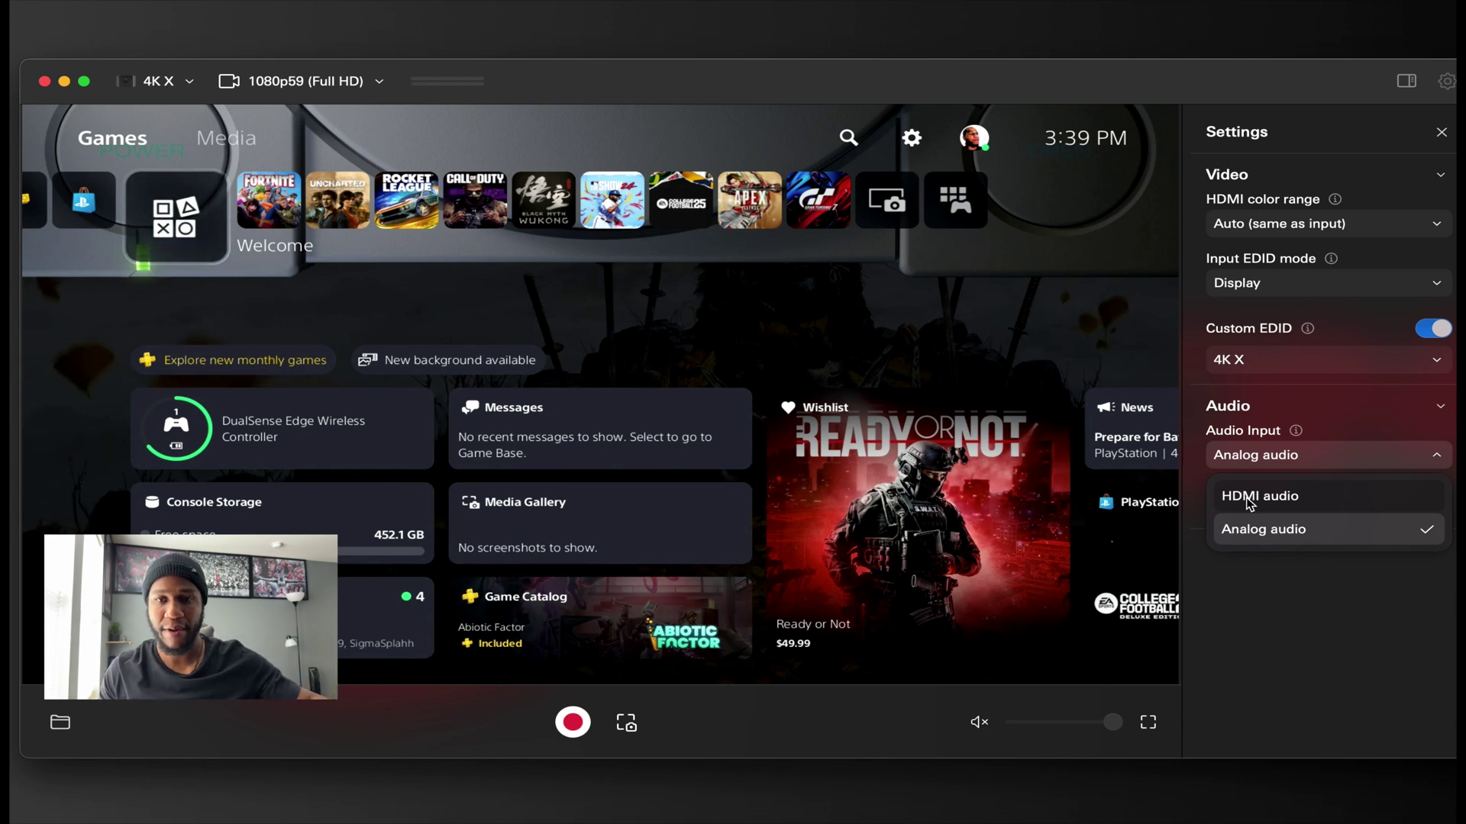
# - Change the capture card's audio input from analog to HDMI audio
pyautogui.click(1249, 504)
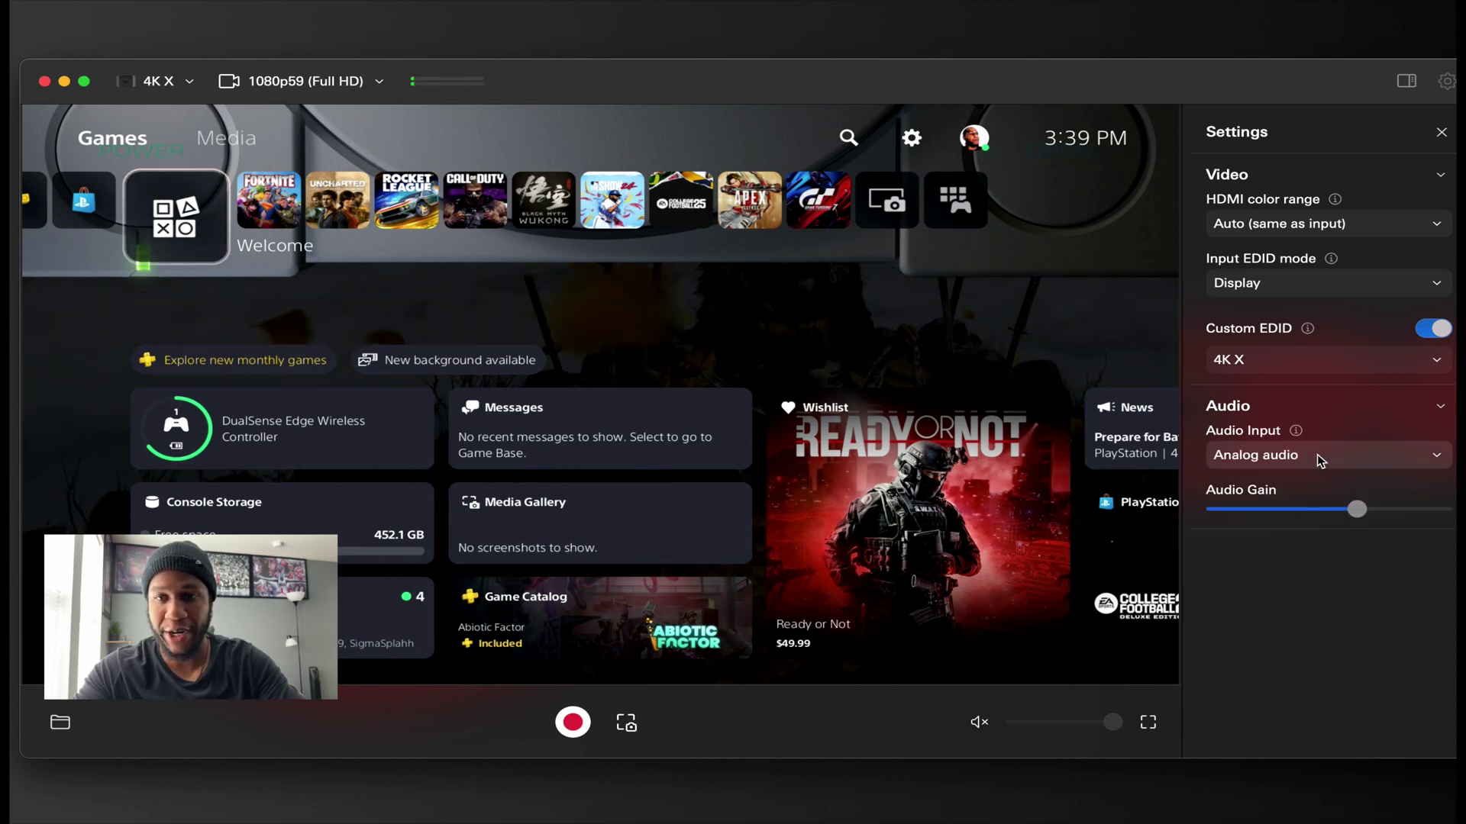
pyautogui.click(1309, 455)
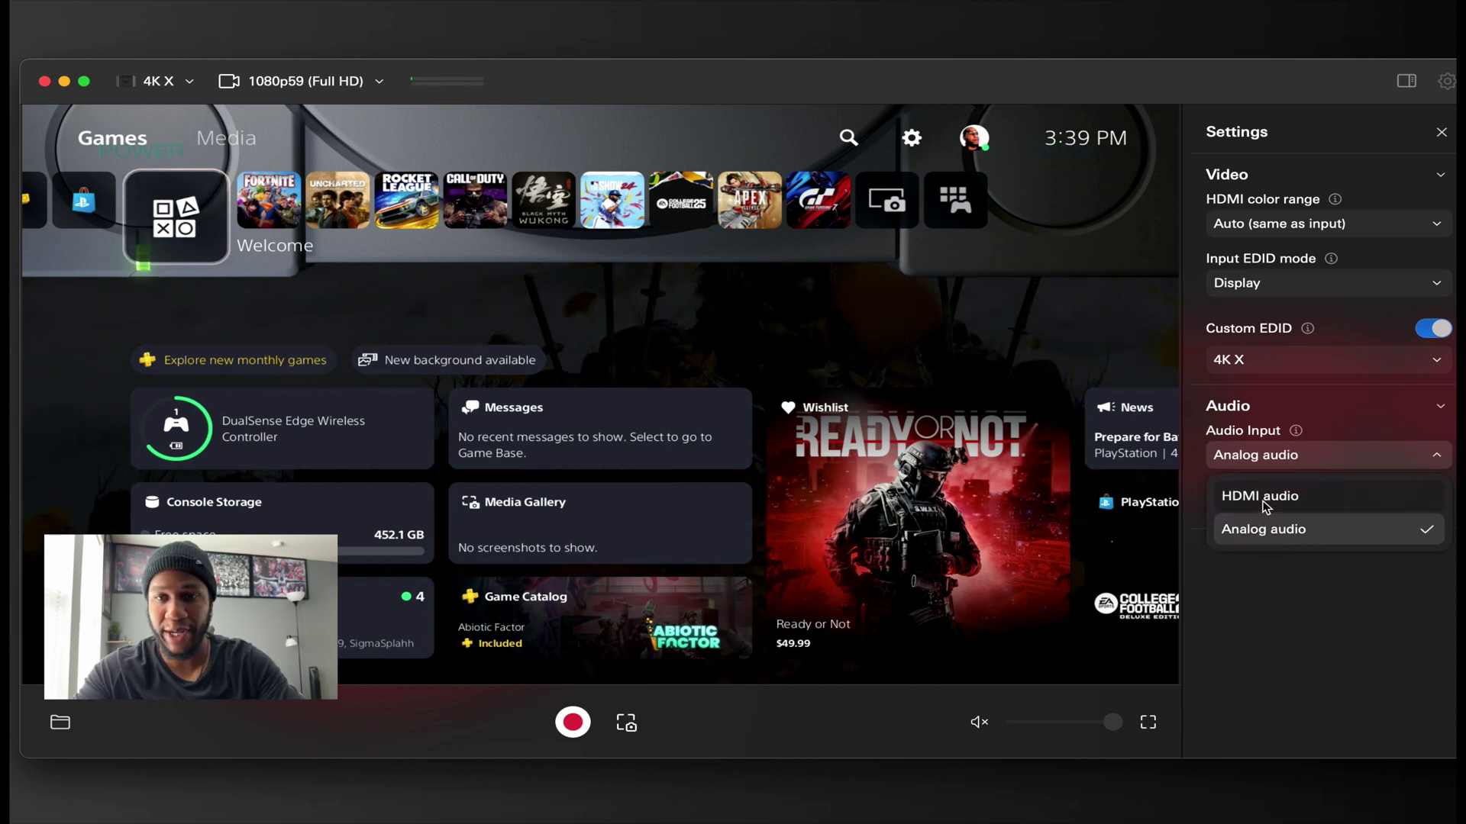
pyautogui.click(1313, 491)
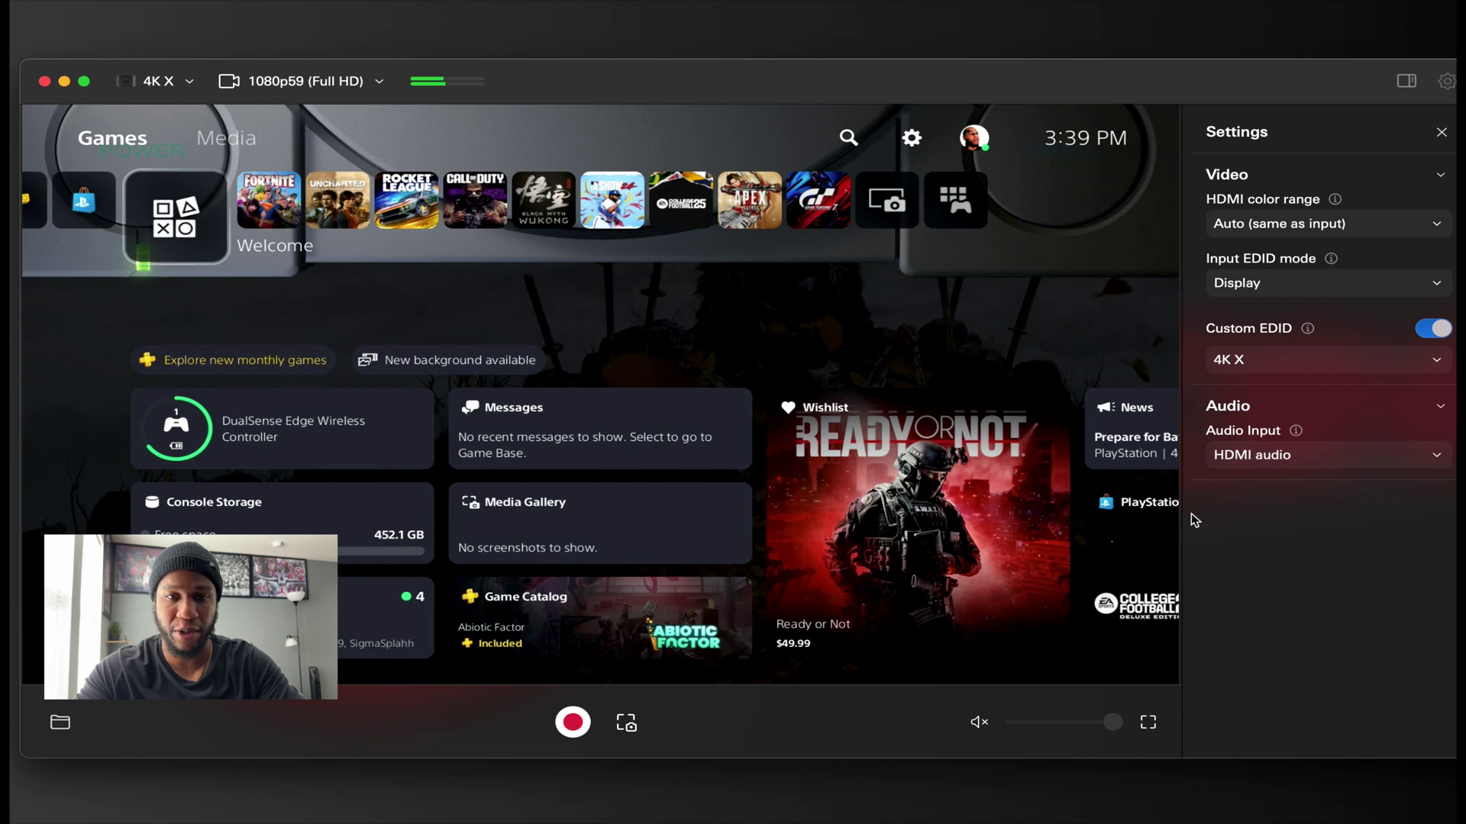
# - Unmute the game audio monitoring to listen to it, and mute it again
pyautogui.click(980, 723)
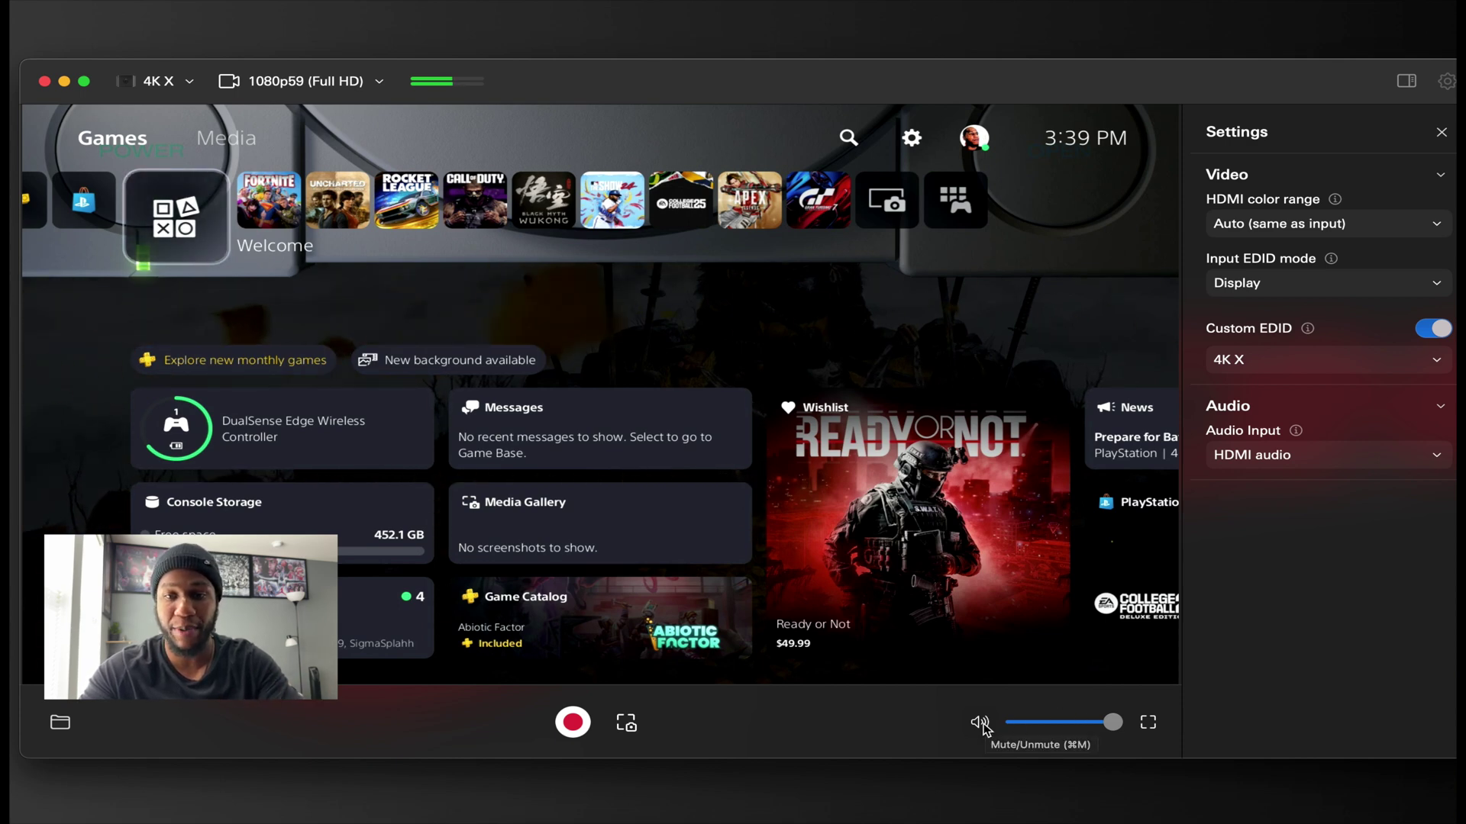
pyautogui.click(982, 725)
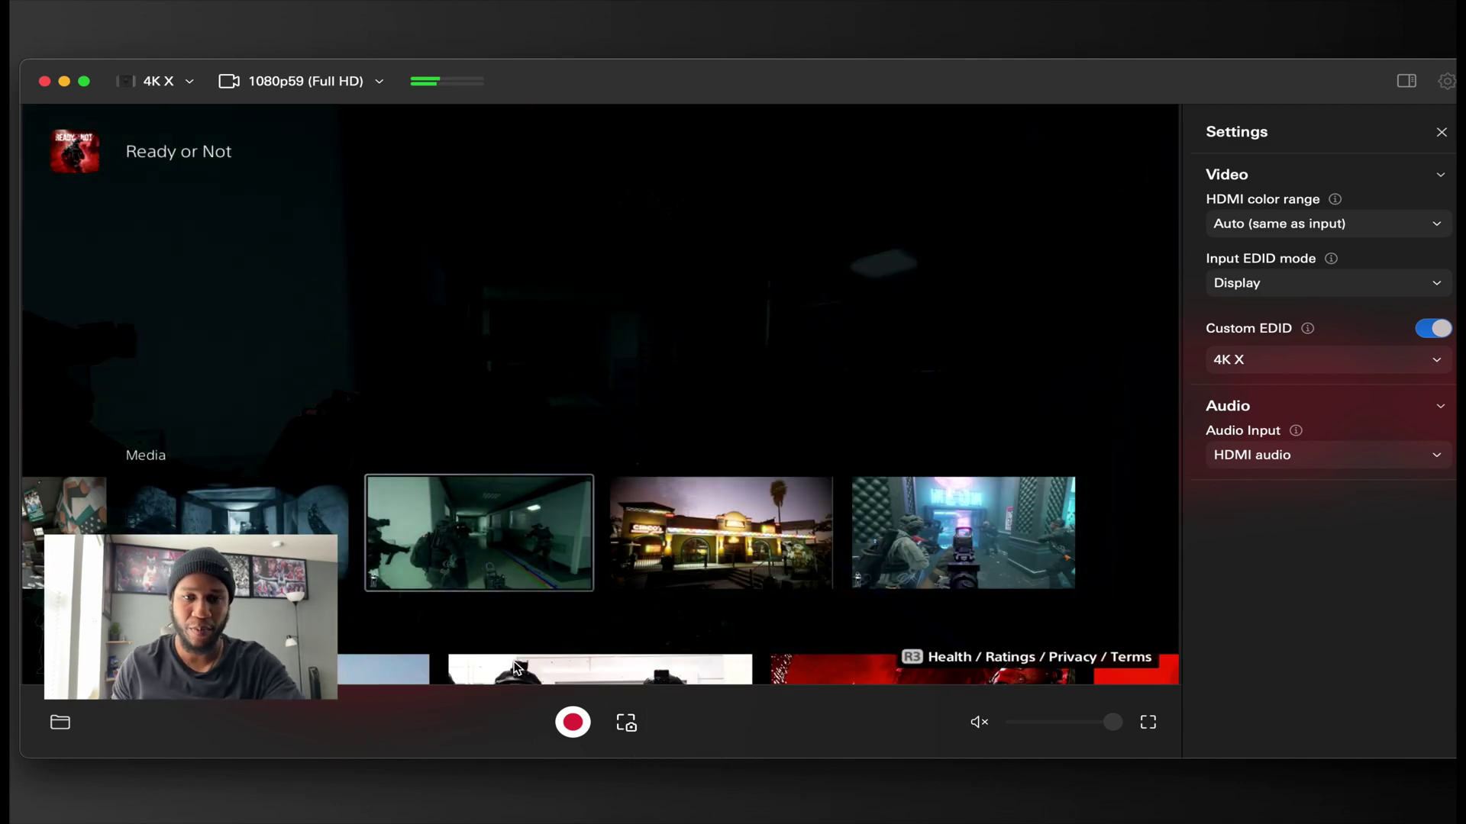
# - Open the Elgato Studio recordings folder in Finder
pyautogui.click(59, 722)
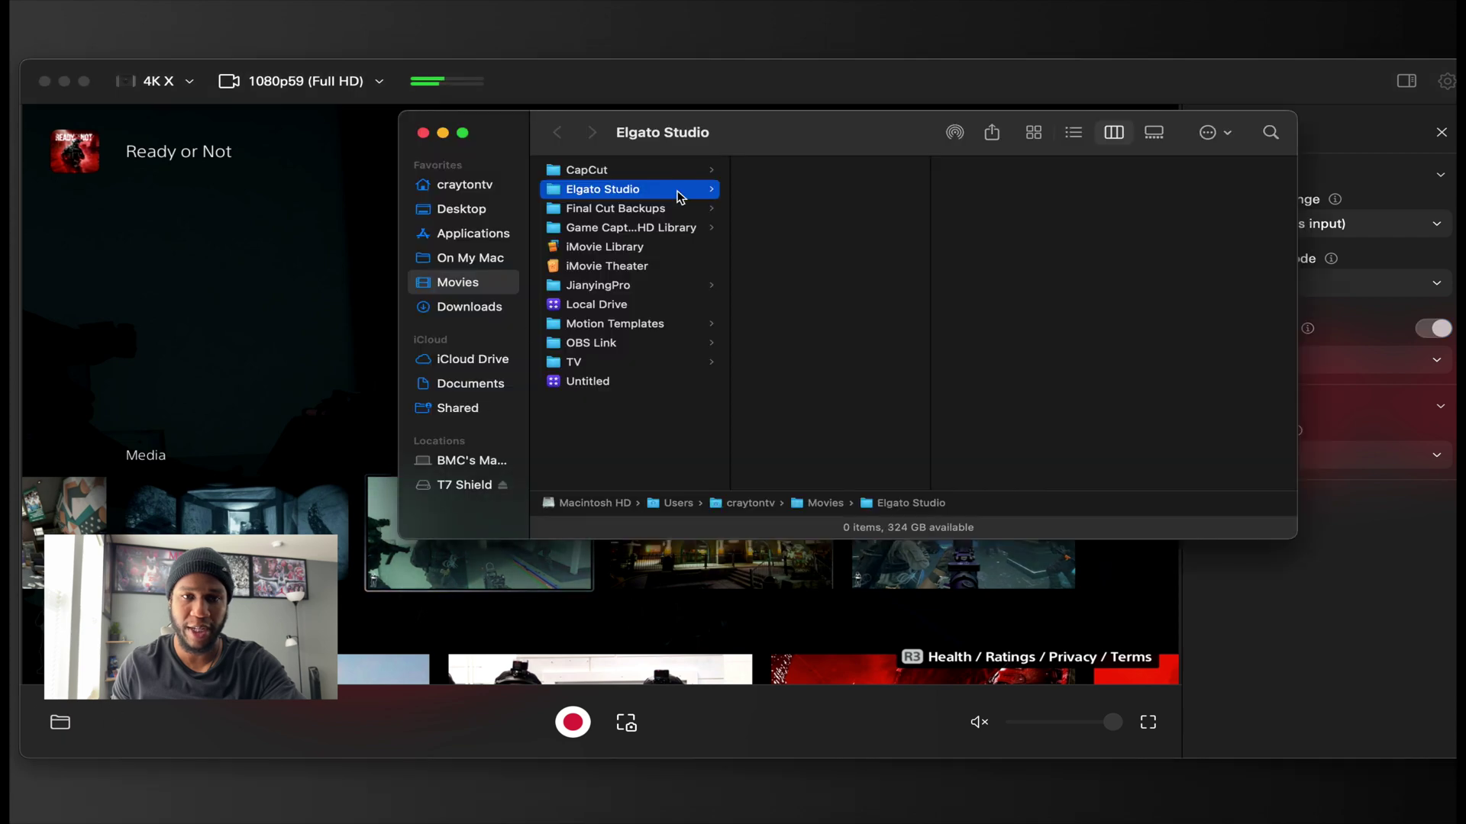